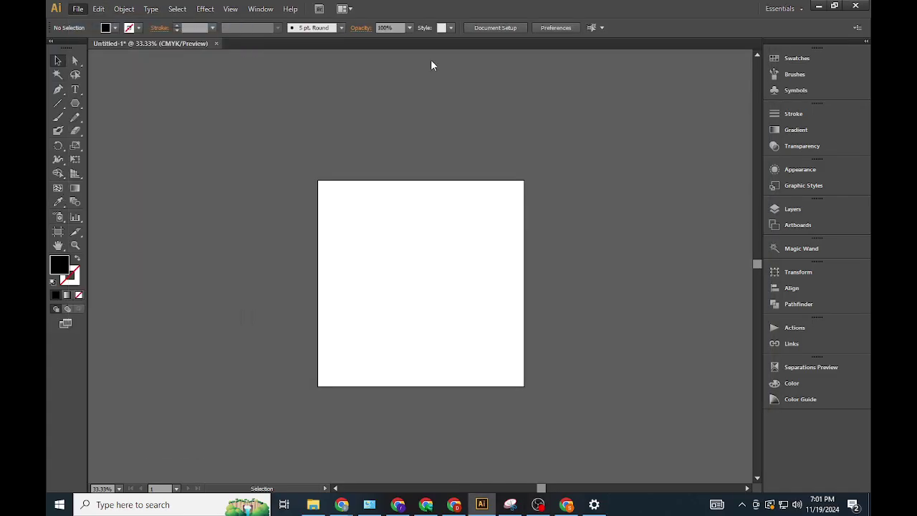
- Create a new one-artboard document of 1080 x 1080 px
key(ctrl+n)
click(524, 356)
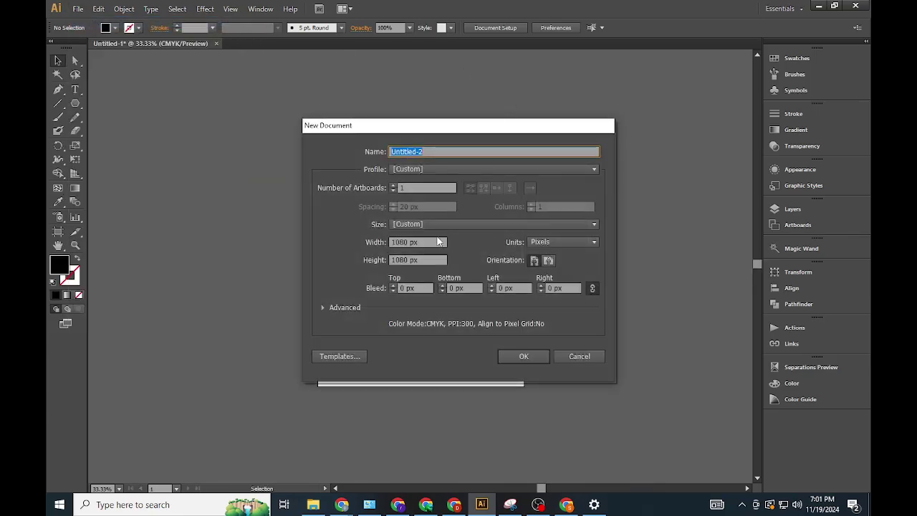
click(522, 358)
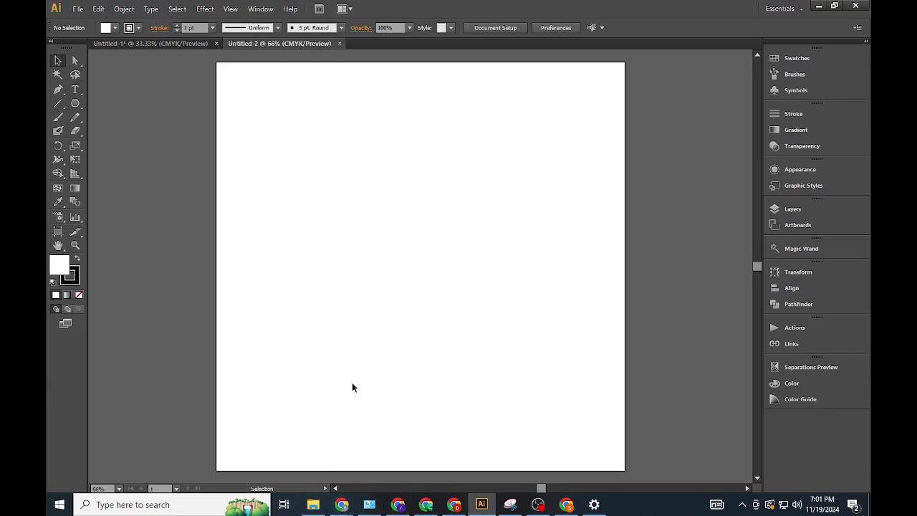
- Draw a straight horizontal line with a black stroke across the upper half of the artboard
key(ctrl+minus)
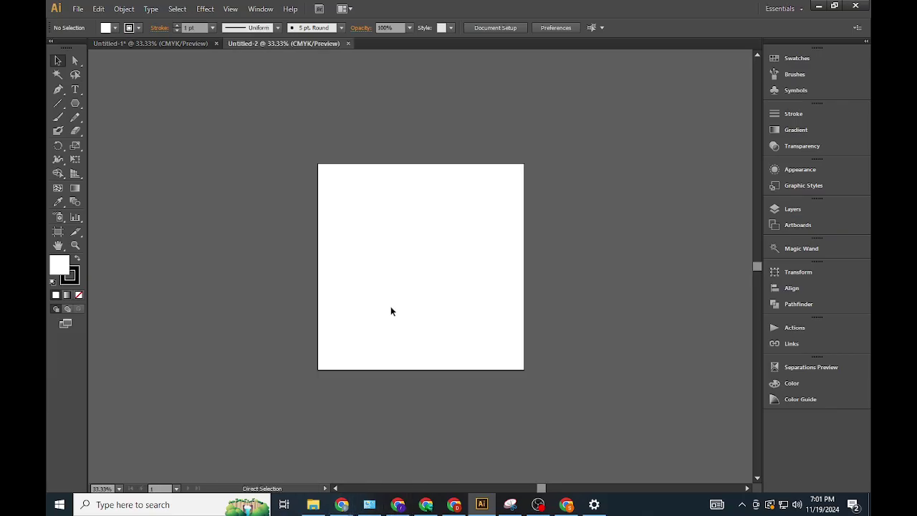
click(58, 103)
mouse_move(330, 241)
mouse_down()
mouse_move(348, 256)
mouse_move(465, 242)
mouse_up()
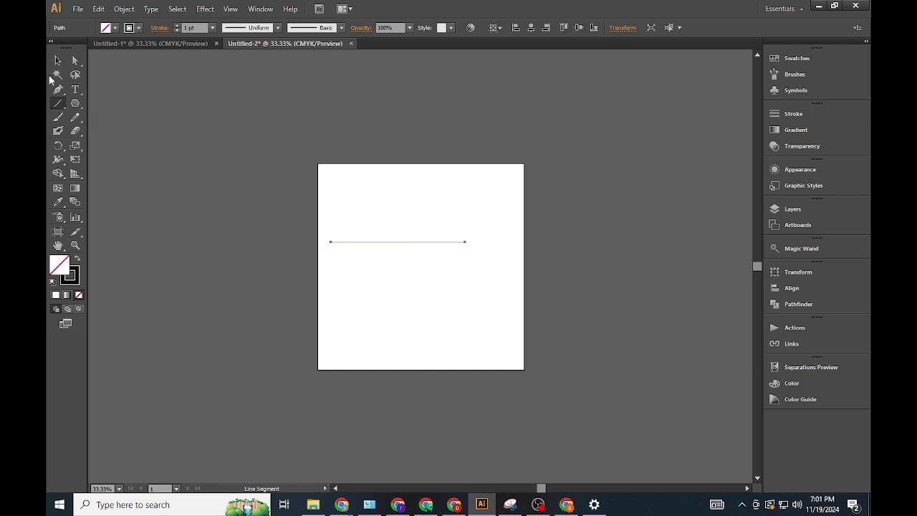
click(59, 60)
click(430, 246)
click(462, 242)
click(70, 276)
click(413, 316)
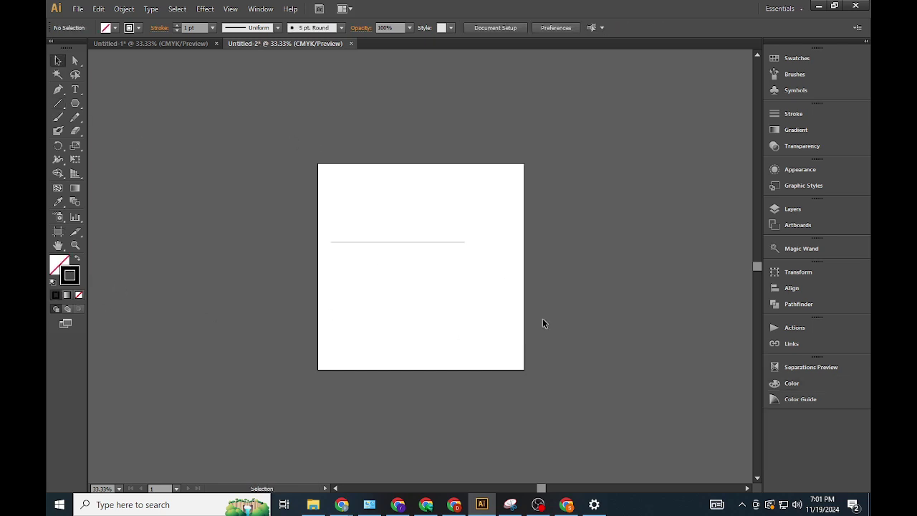
- Set the horizontal line's stroke weight to 4 pt
click(75, 246)
drag(291, 157, 583, 436)
key(v)
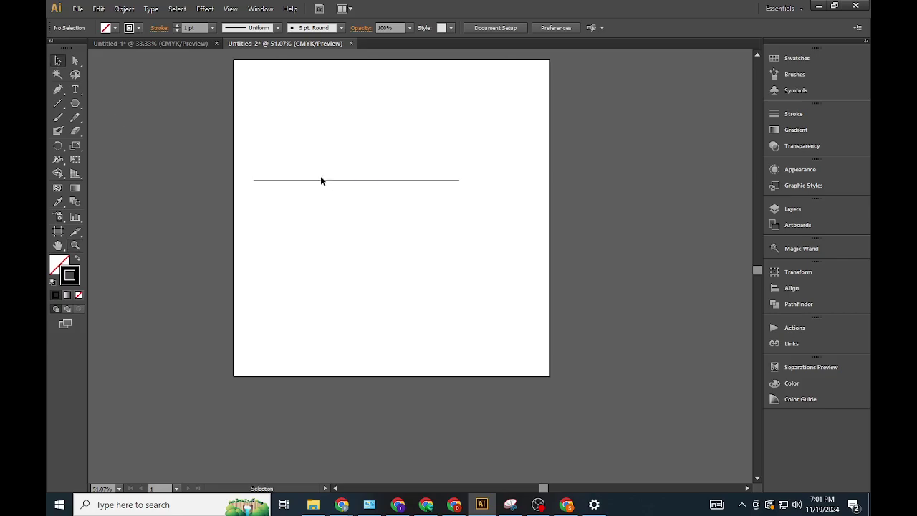
click(321, 179)
click(213, 28)
click(260, 9)
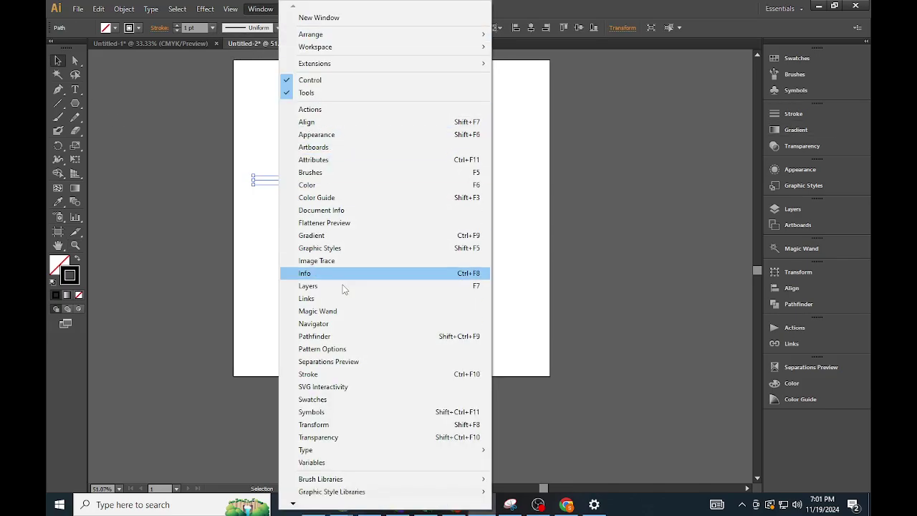
click(324, 375)
click(711, 121)
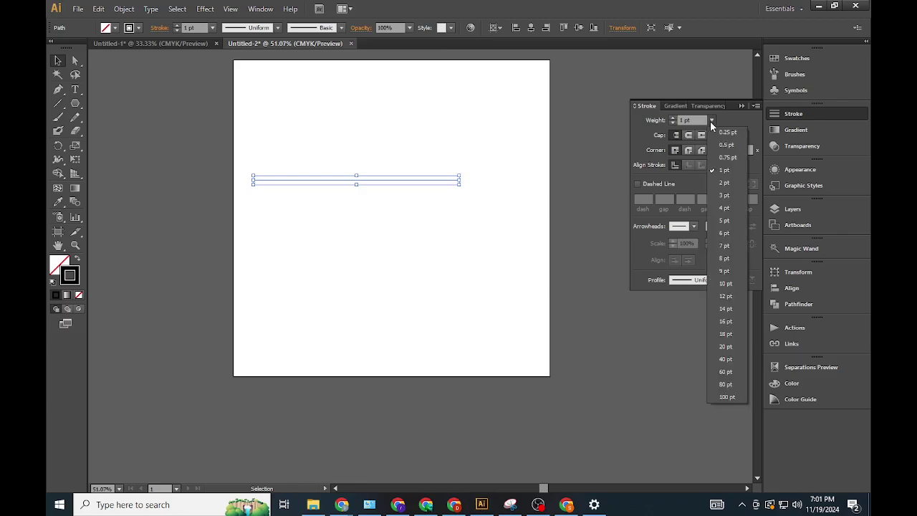
click(725, 182)
click(712, 120)
click(725, 208)
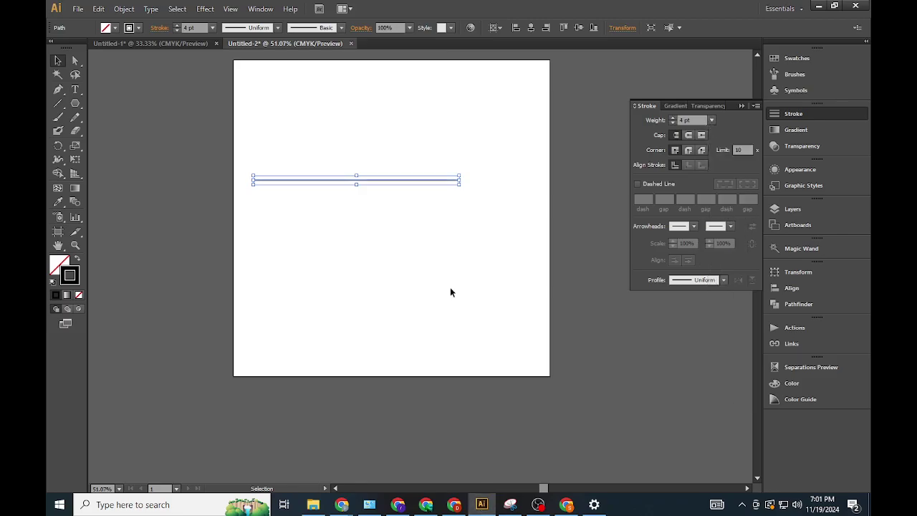
click(446, 295)
- Give the line the Arrow 1 arrowhead at its left end and the Arrow 18 tail at its right end
click(422, 179)
click(694, 226)
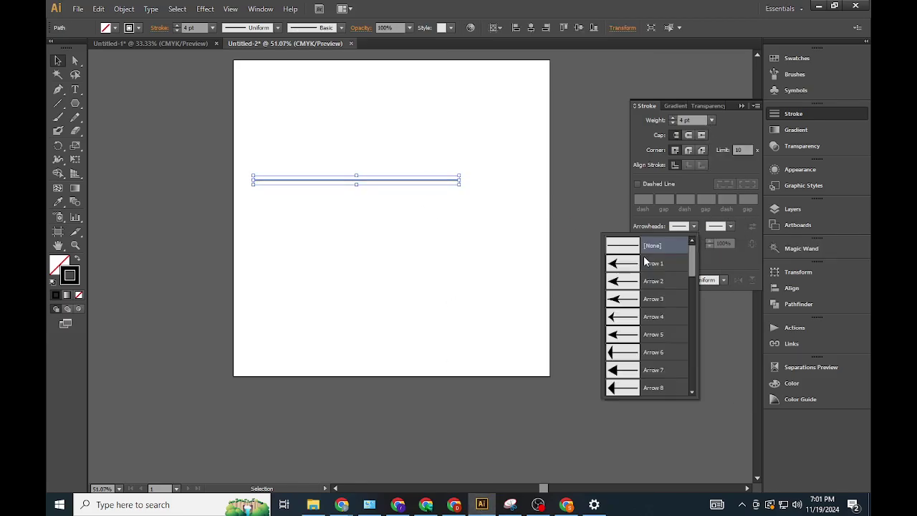
click(627, 264)
click(730, 226)
scroll(674, 367, down, 5)
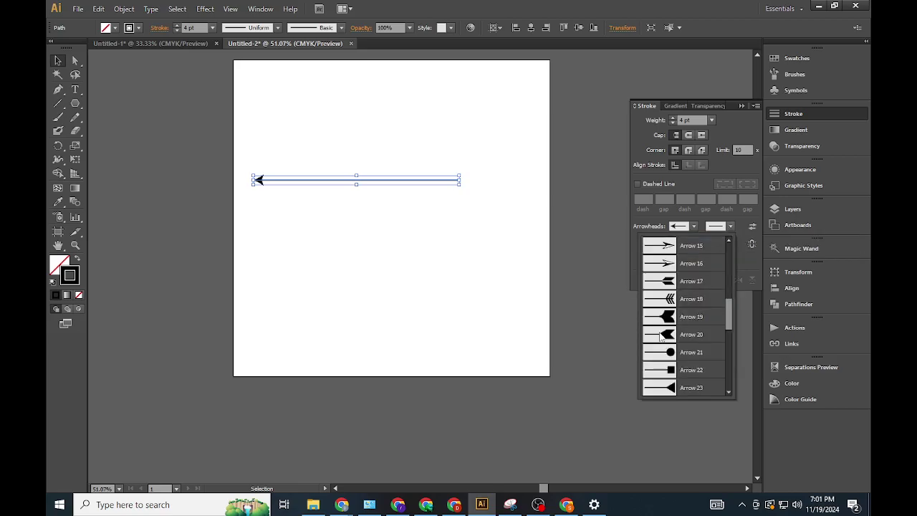
click(661, 293)
click(445, 296)
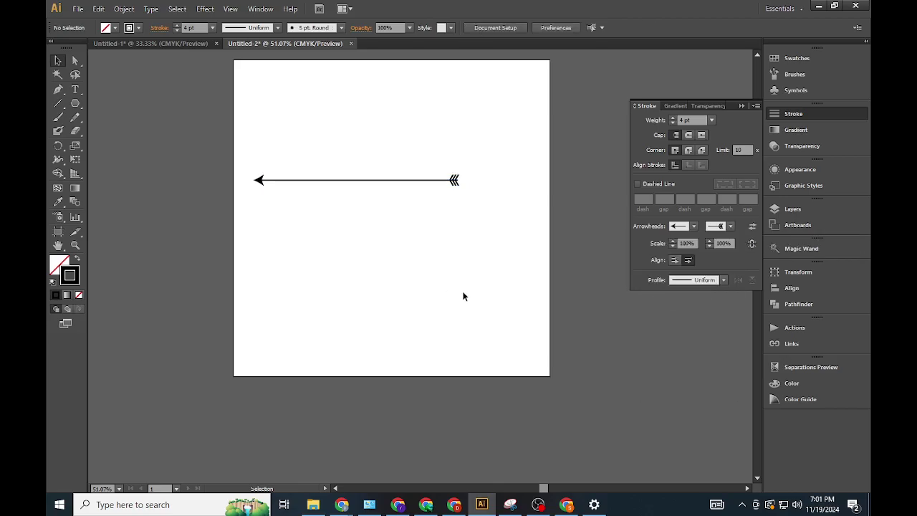
- Try an elliptical stroke width profile and a dashed line on the arrow, and turn the dashes off again
click(694, 280)
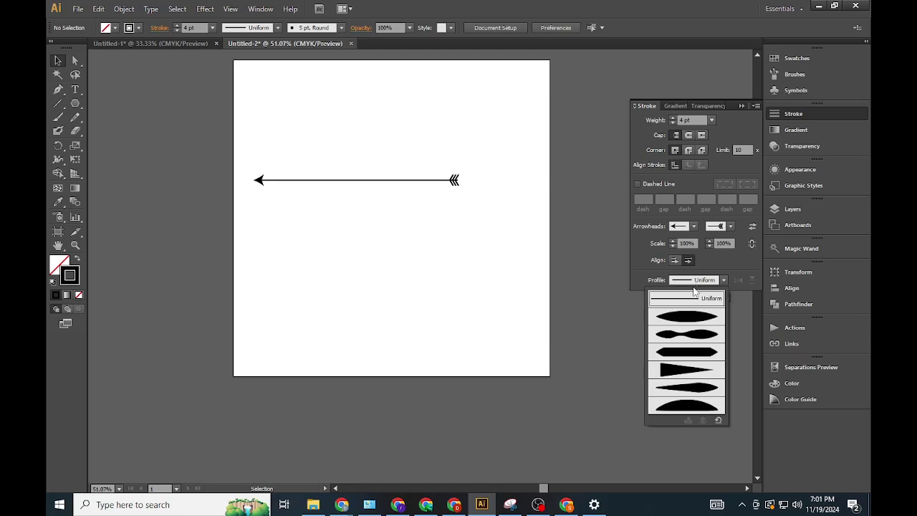
click(692, 315)
click(431, 180)
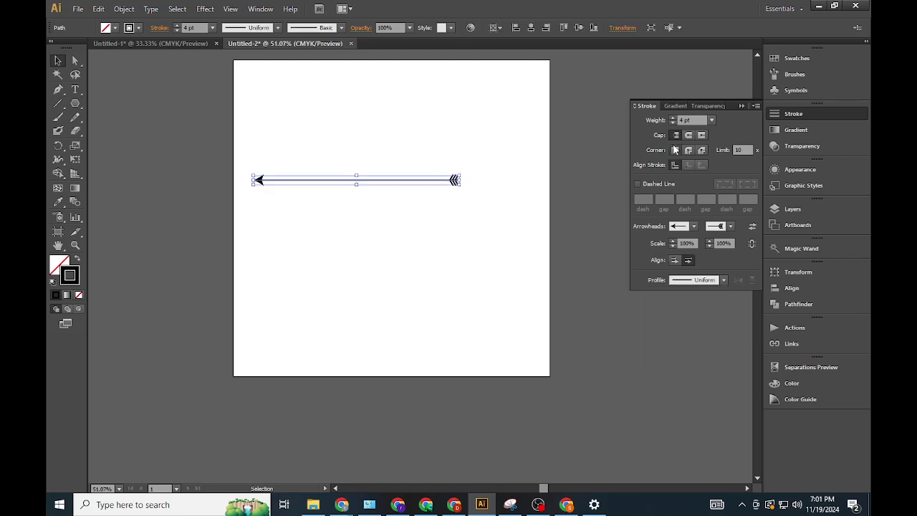
click(638, 184)
click(463, 204)
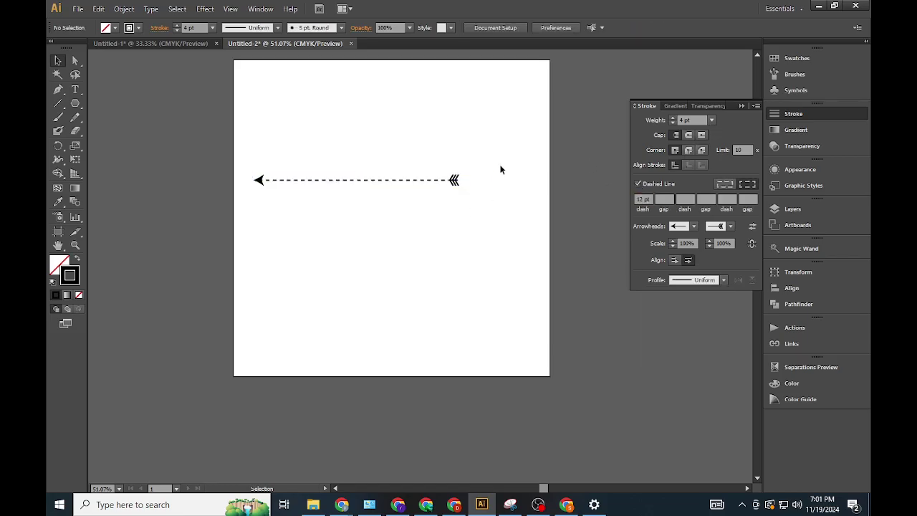
click(456, 180)
click(638, 184)
click(479, 318)
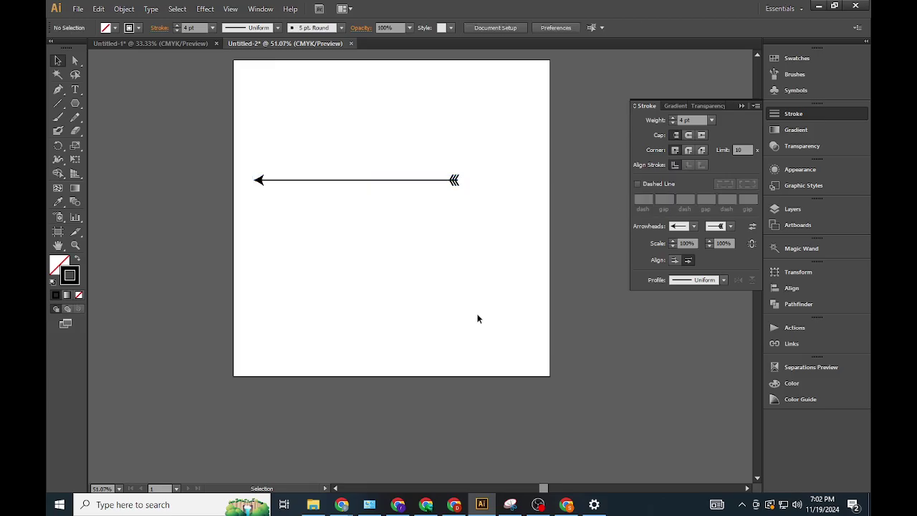
- Move the finished arrow up near the artboard's upper edge to free space below it
click(455, 180)
drag(454, 180, 489, 101)
click(464, 201)
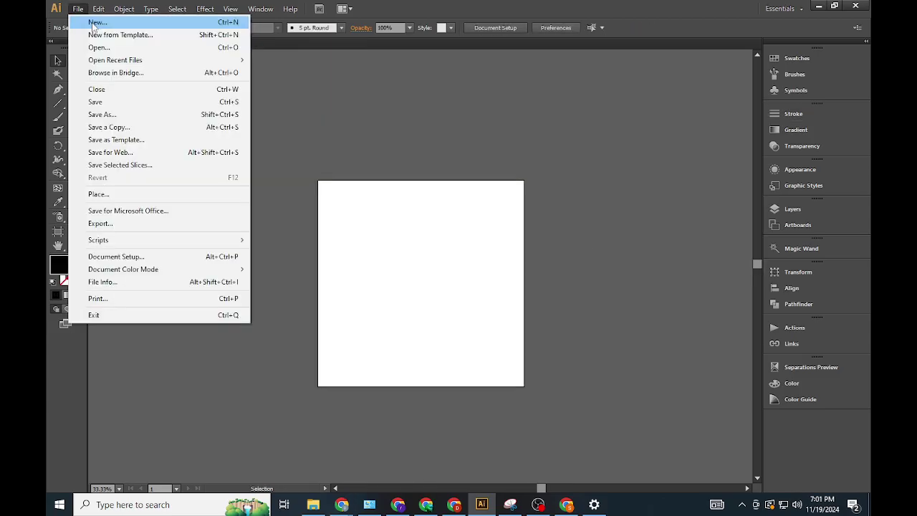
key(ctrl+n)
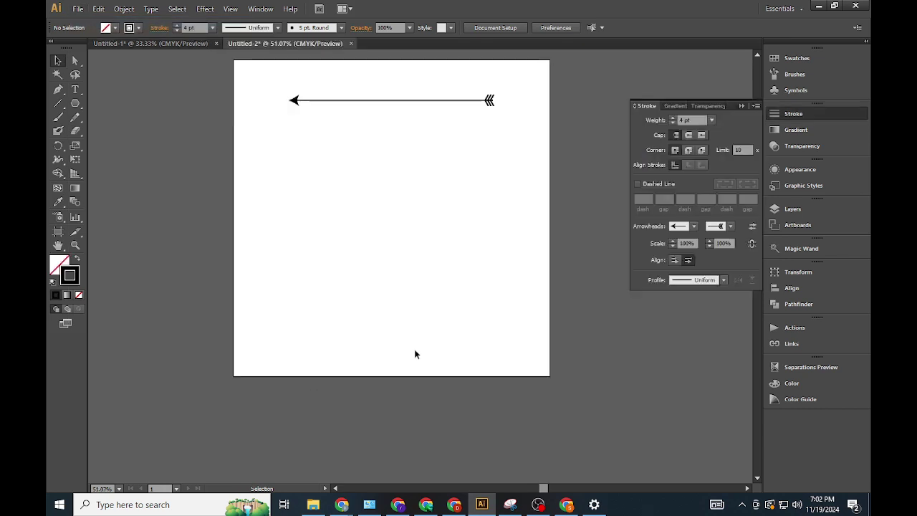
- Draw a long, thin rectangle below the first arrow with a black fill and no stroke as the second arrow's shaft
drag(78, 106, 122, 100)
drag(272, 174, 496, 179)
click(78, 260)
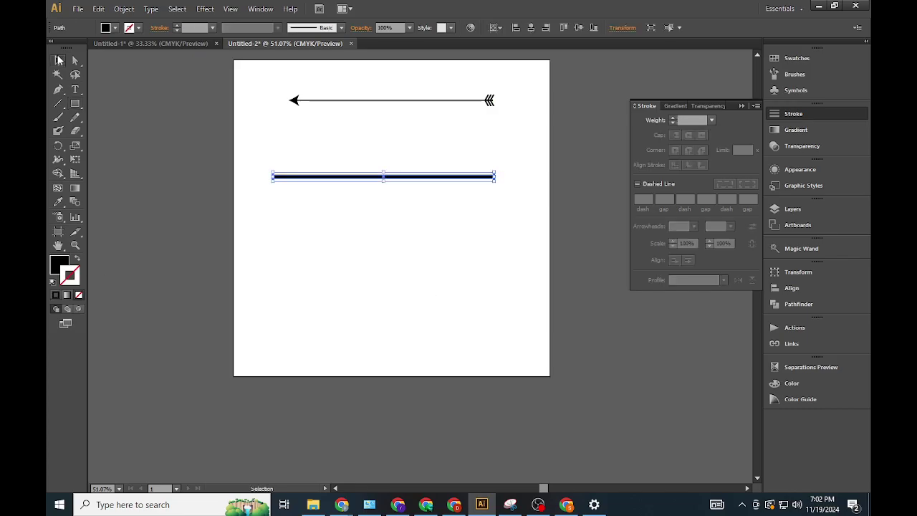
- Draw a black triangle with the Polygon tool, rotate it to point right and place it at the shaft's right end
drag(75, 105, 129, 144)
drag(444, 218, 423, 264)
key(v)
drag(487, 215, 555, 171)
drag(558, 129, 533, 173)
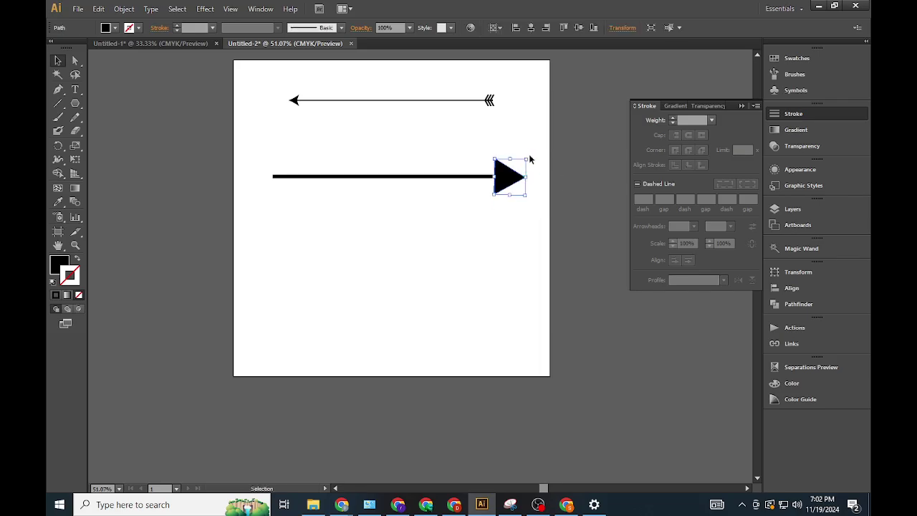
click(529, 225)
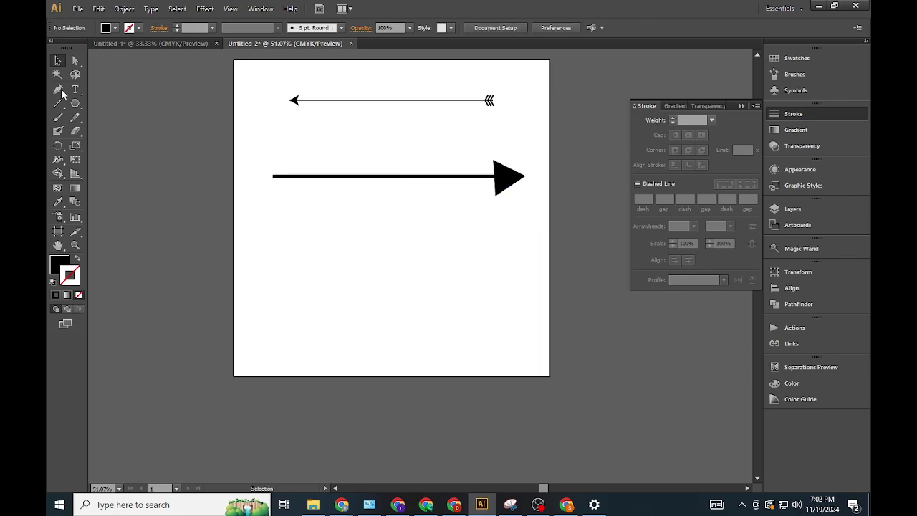
click(356, 251)
click(421, 275)
key(ctrl+z)
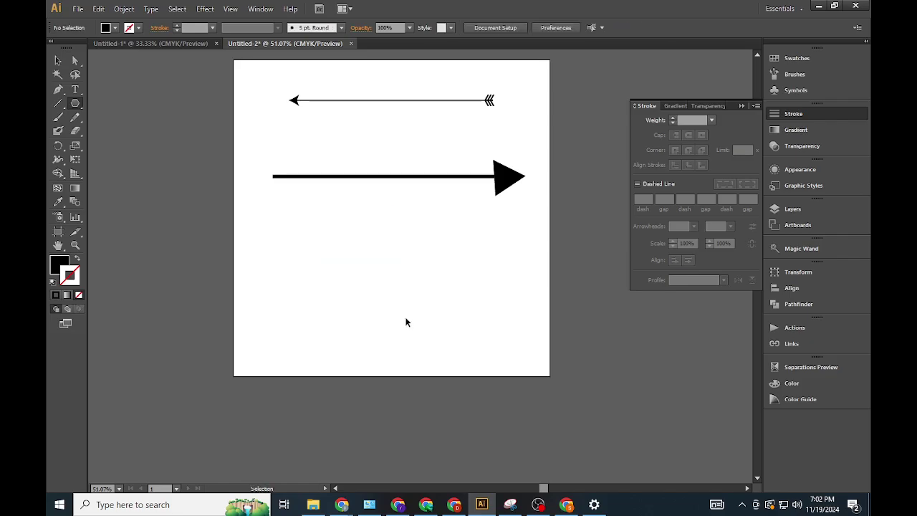
- Try to unite the thin rectangle and the triangle using Pathfinder
key(v)
drag(474, 152, 557, 237)
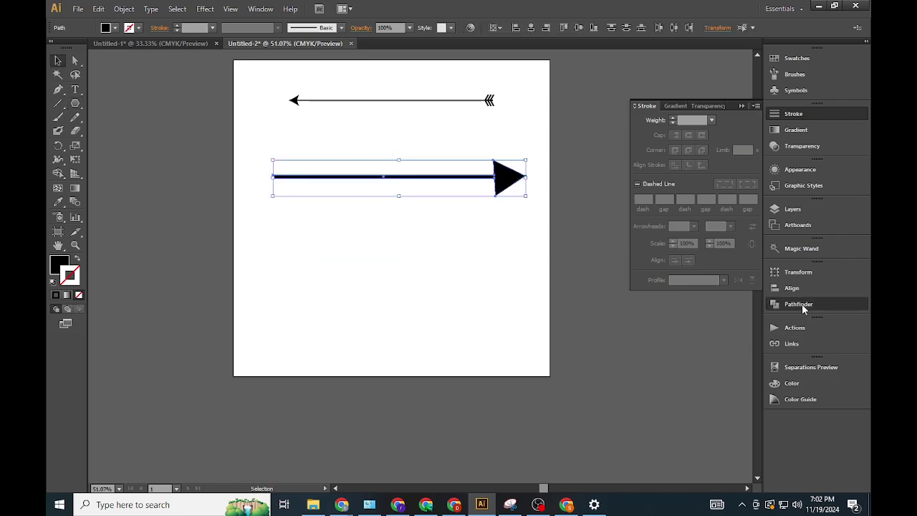
click(799, 304)
click(640, 290)
click(506, 283)
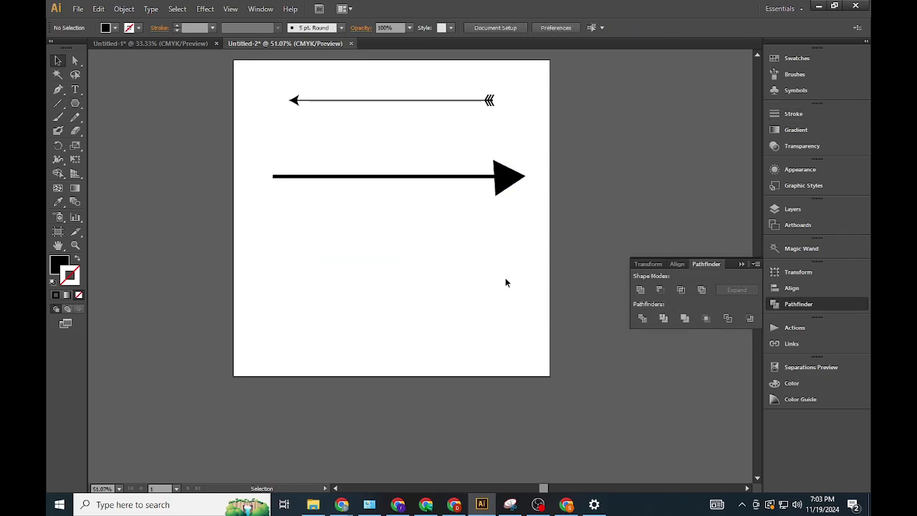
- Fill only the second arrow's shaft with crimson (C 0, M 99.2, Y 63.62, K 0)
click(449, 179)
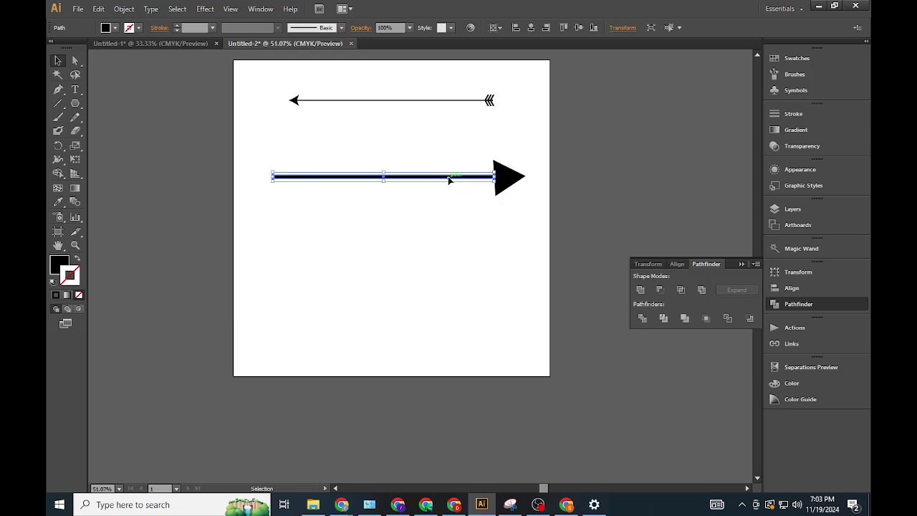
click(60, 250)
double_click(58, 263)
click(624, 274)
double_click(753, 276)
- Fill only the triangular arrowhead with yellow (C 0, M 0, Y 100, K 0)
scroll(528, 242, up, 4)
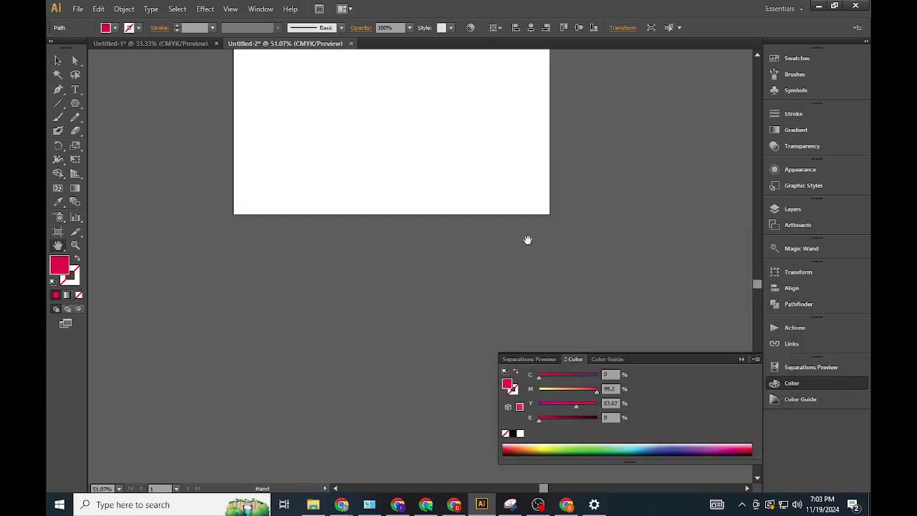
click(57, 61)
double_click(502, 151)
key(Escape)
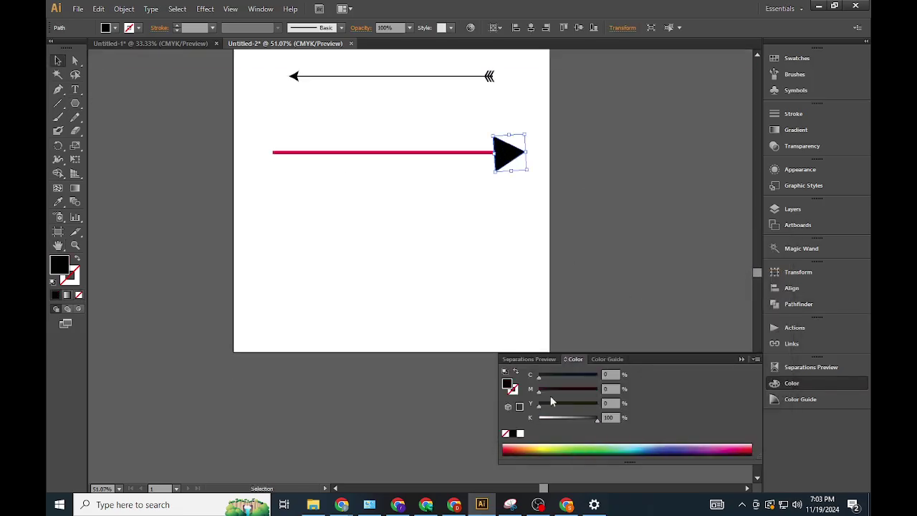
drag(594, 420, 539, 420)
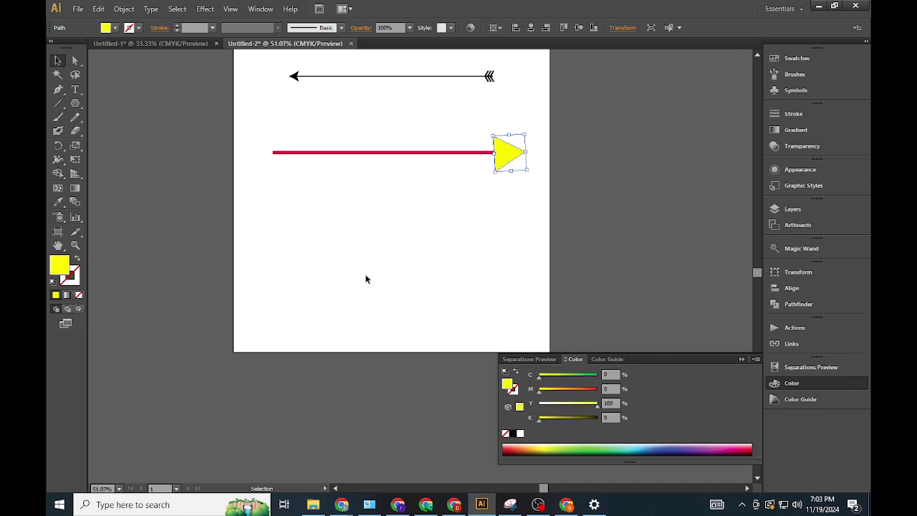
- Undo the separate colour changes of the second arrow's shaft and head
key(ctrl+z)
key(ctrl+z)
click(426, 201)
- Unite the shaft and triangle into one shape and fill it with magenta (C 0, M 100, Y 0, K 0)
drag(433, 129, 561, 243)
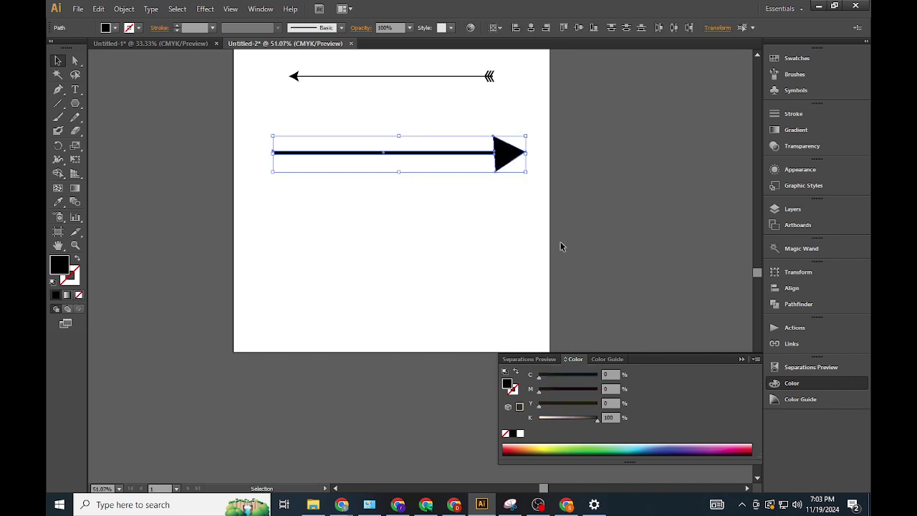
click(815, 308)
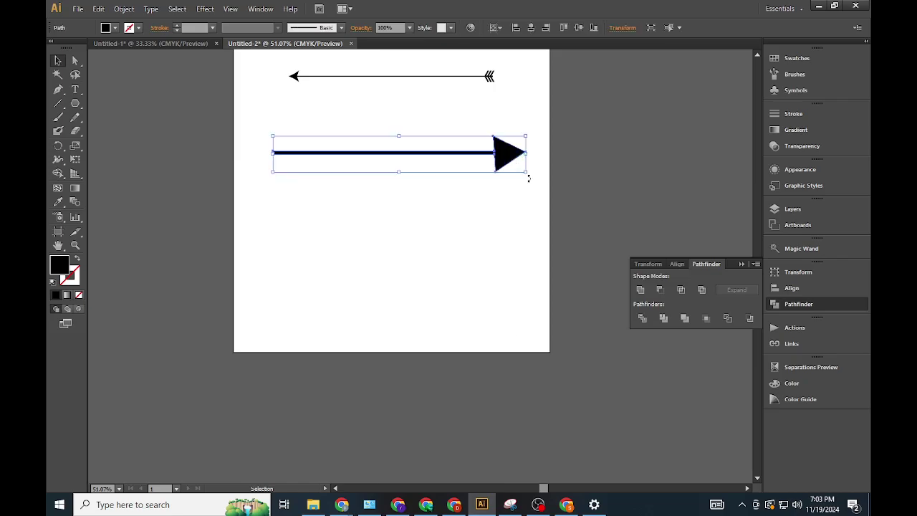
click(799, 384)
drag(572, 419, 491, 426)
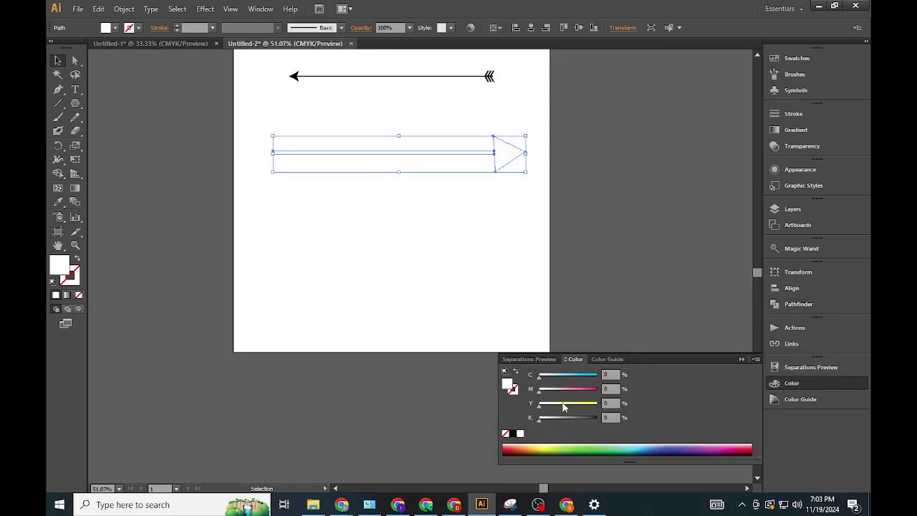
drag(564, 391, 597, 389)
click(593, 345)
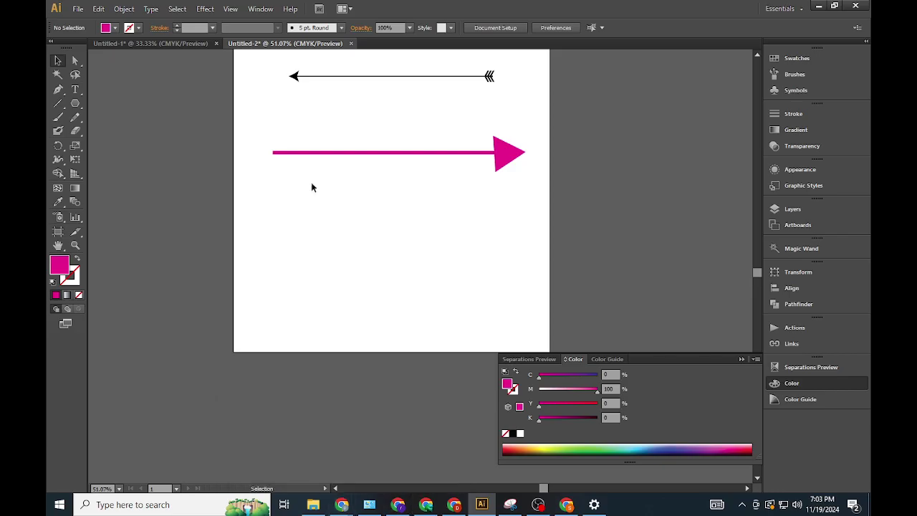
- Draw an open S-shaped curve with three anchor points below the magenta arrow using the Pen tool
click(58, 89)
click(280, 212)
mouse_move(379, 208)
mouse_down()
mouse_move(440, 246)
mouse_move(422, 242)
mouse_up()
drag(456, 246, 501, 226)
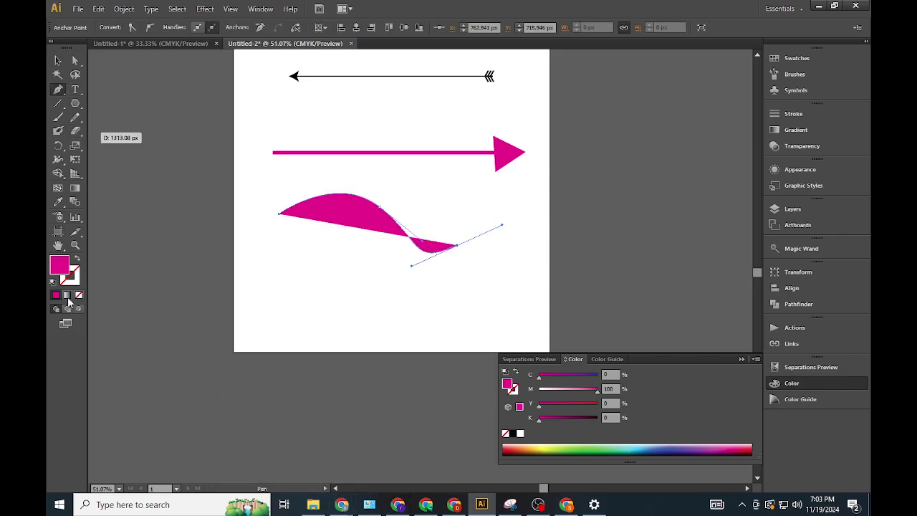
- Swap the curve's fill and stroke to leave a magenta outline without fill, and set its stroke weight to 8 pt
click(76, 259)
click(59, 61)
click(428, 250)
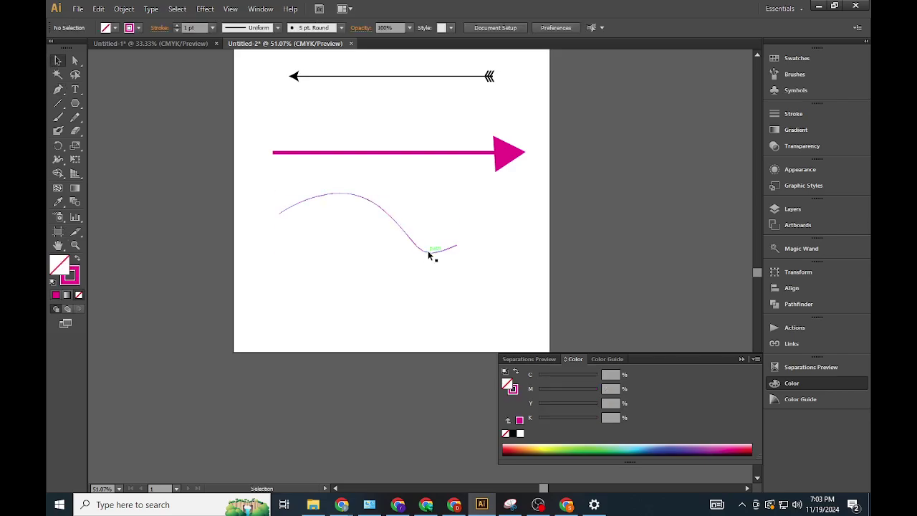
click(212, 28)
click(228, 169)
click(352, 342)
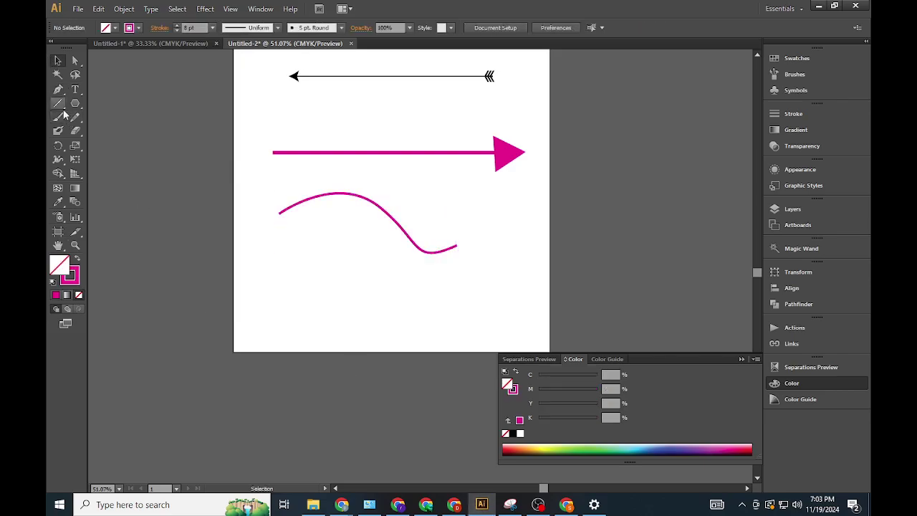
- Draw a freehand wavy curve below the S-shaped curve with the Pencil tool
click(75, 117)
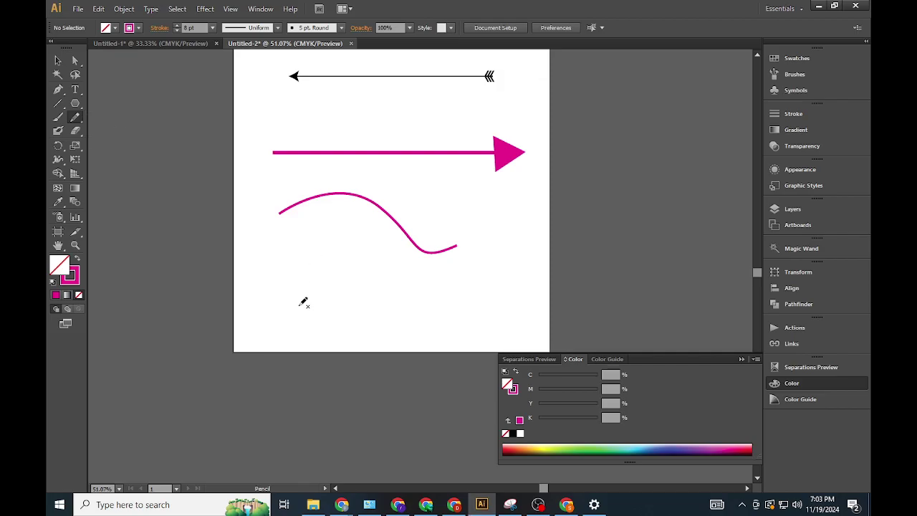
drag(469, 287, 502, 279)
click(58, 60)
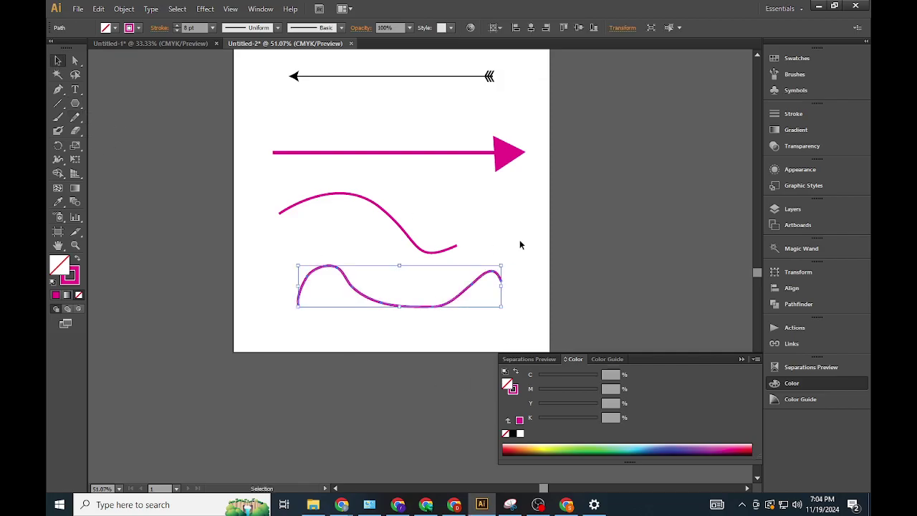
- Add a pointed arrowhead to the start and the Arrow 19 tail to the end of both magenta curves
drag(519, 240, 435, 314)
click(793, 113)
click(693, 226)
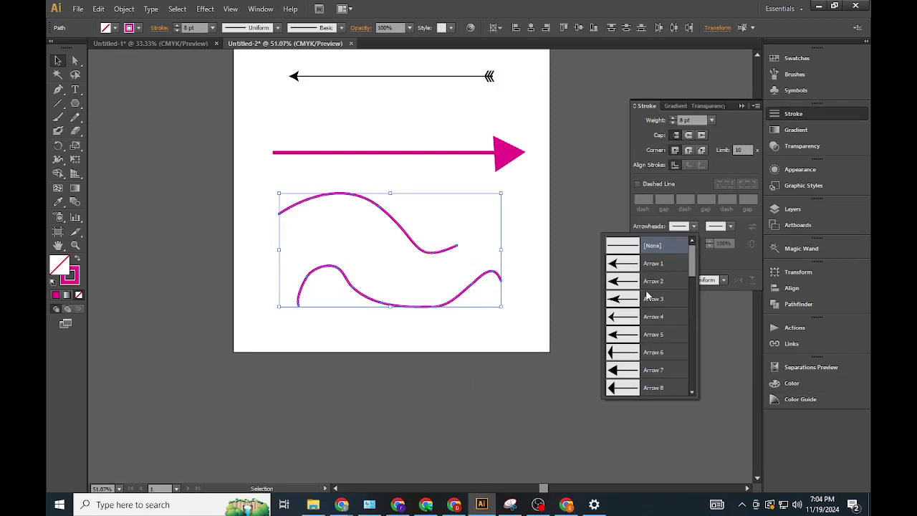
click(648, 289)
click(715, 228)
scroll(693, 337, down, 4)
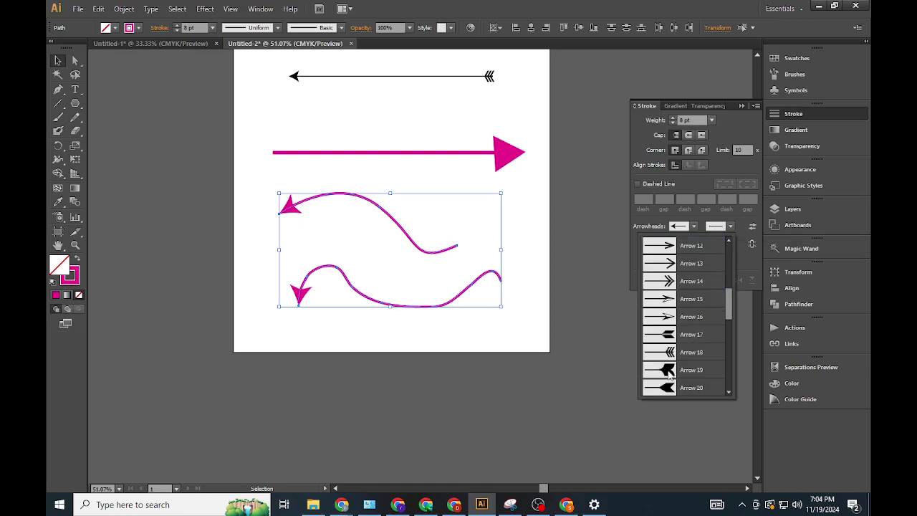
click(669, 372)
click(508, 377)
- Smooth the upper magenta curve slightly with the Smooth tool and change its end arrowhead to Arrow 17
scroll(508, 377, up, 2)
drag(551, 50, 285, 422)
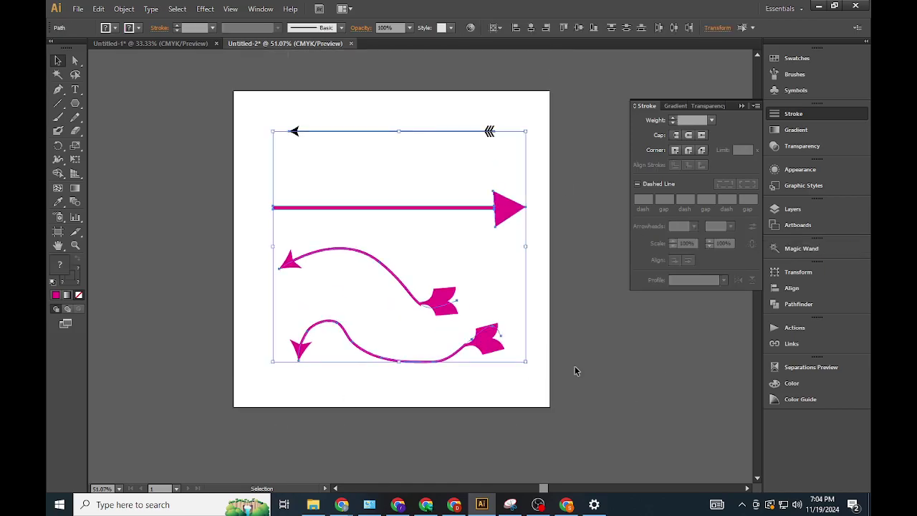
click(575, 365)
click(449, 304)
drag(76, 117, 108, 131)
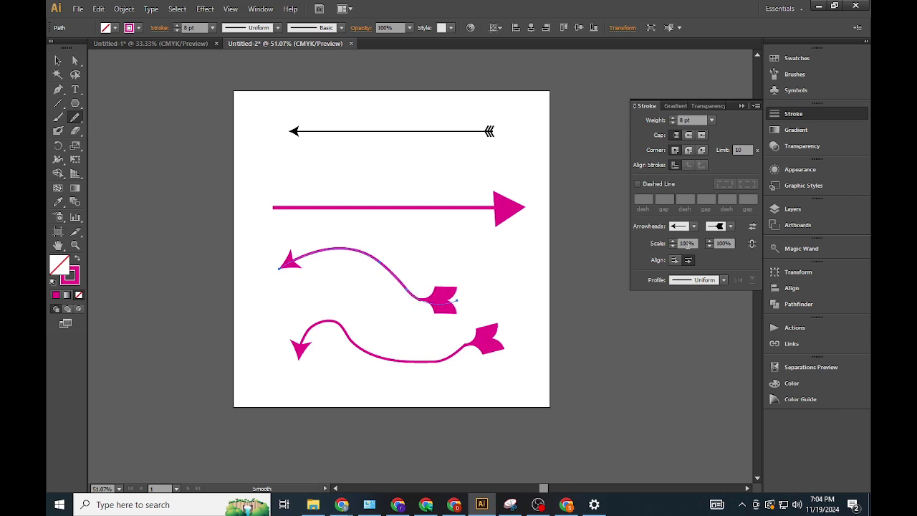
click(717, 226)
scroll(674, 287, up, 1)
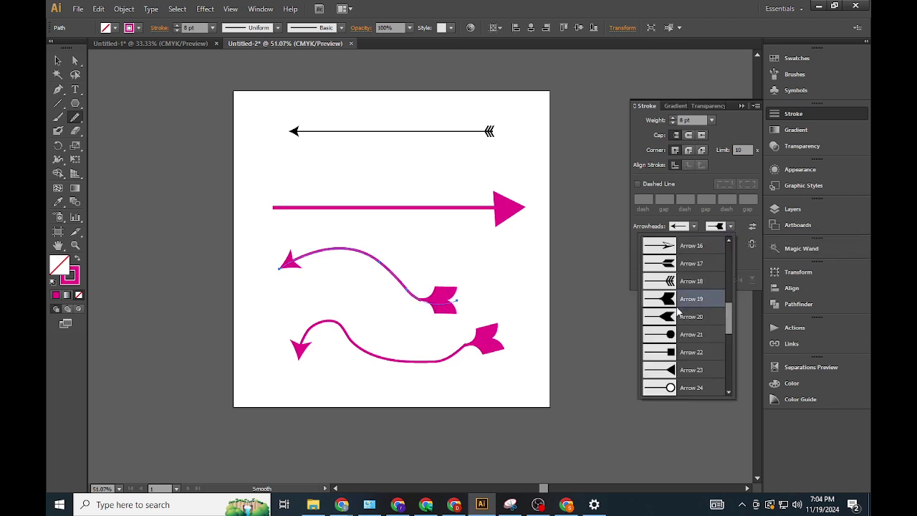
click(662, 266)
- Select all four arrows and scale them down together into the upper half of the artboard
key(v)
drag(247, 114, 399, 248)
shift+click(397, 363)
shift+click(398, 362)
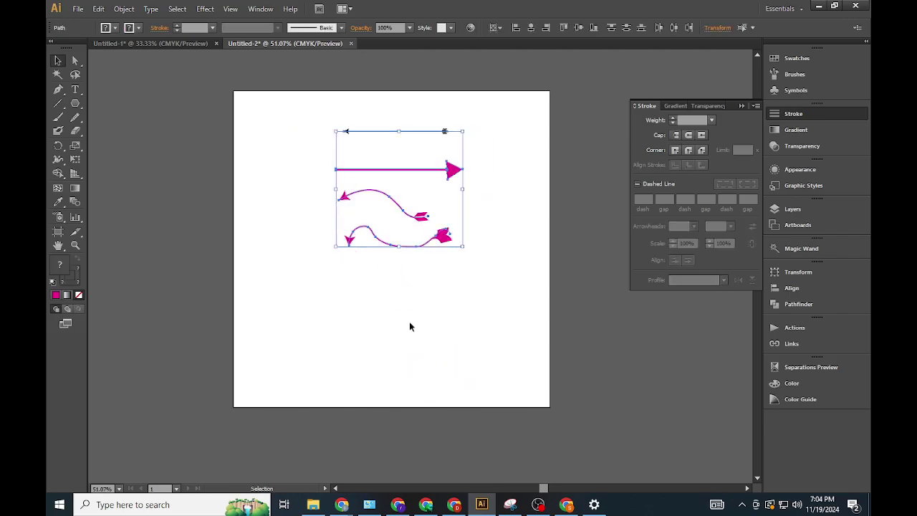
click(409, 323)
- Paint a wavy magenta curve in the empty area below the four arrows with the Paintbrush tool
key(b)
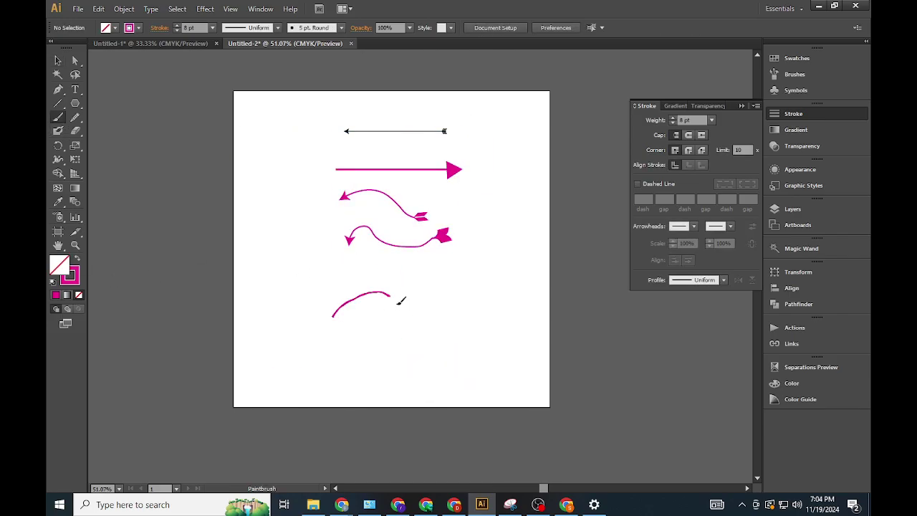
drag(400, 302, 494, 306)
click(459, 324)
- Try to add a start arrowhead to the brushed curve through its stroke settings
click(694, 226)
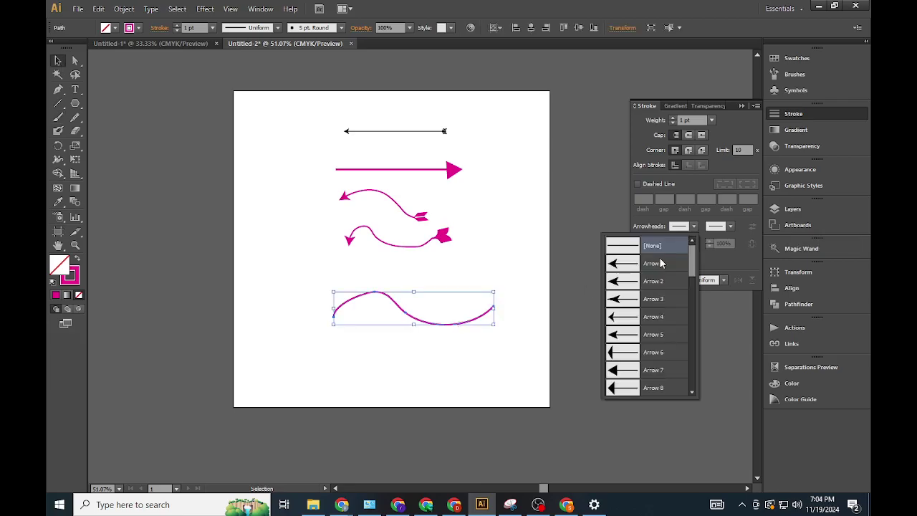
click(634, 256)
click(494, 379)
click(484, 325)
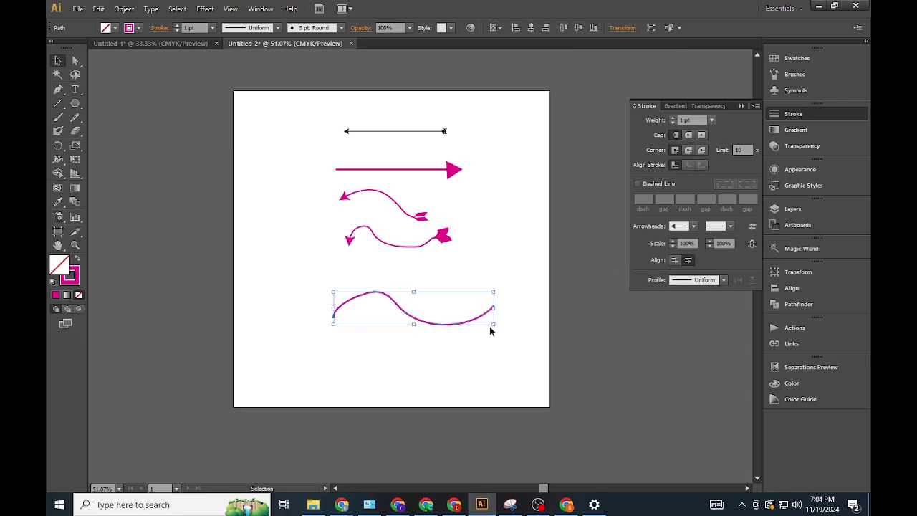
- Create a triangle with the Polygon tool and give it a magenta fill without stroke
click(75, 104)
click(315, 291)
key(Return)
click(78, 259)
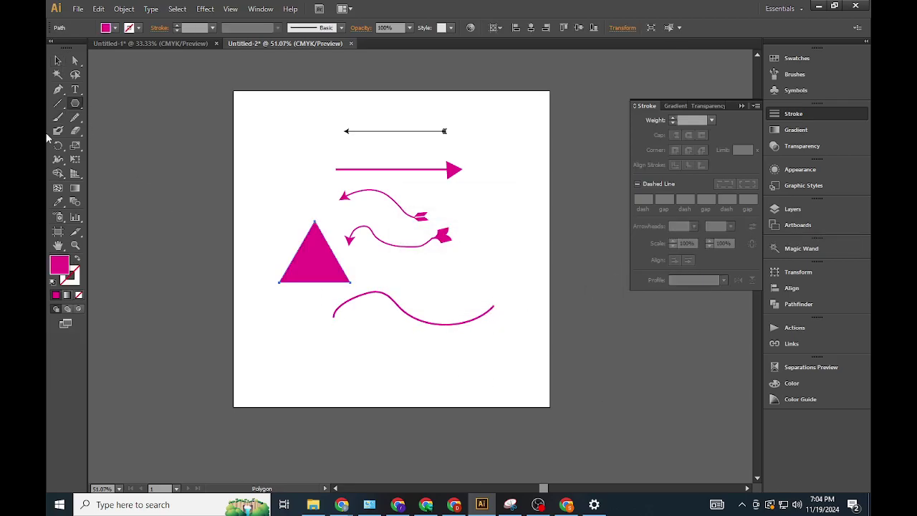
- Shrink and rotate the triangle and place it on the brushed curve's right end as an arrowhead
click(58, 60)
mouse_move(351, 221)
mouse_down()
mouse_move(312, 263)
mouse_move(308, 293)
mouse_move(467, 323)
mouse_move(506, 307)
mouse_move(518, 282)
mouse_move(506, 304)
mouse_up()
click(527, 362)
click(504, 305)
mouse_move(534, 276)
mouse_down()
mouse_move(463, 344)
mouse_move(465, 355)
mouse_up()
click(497, 296)
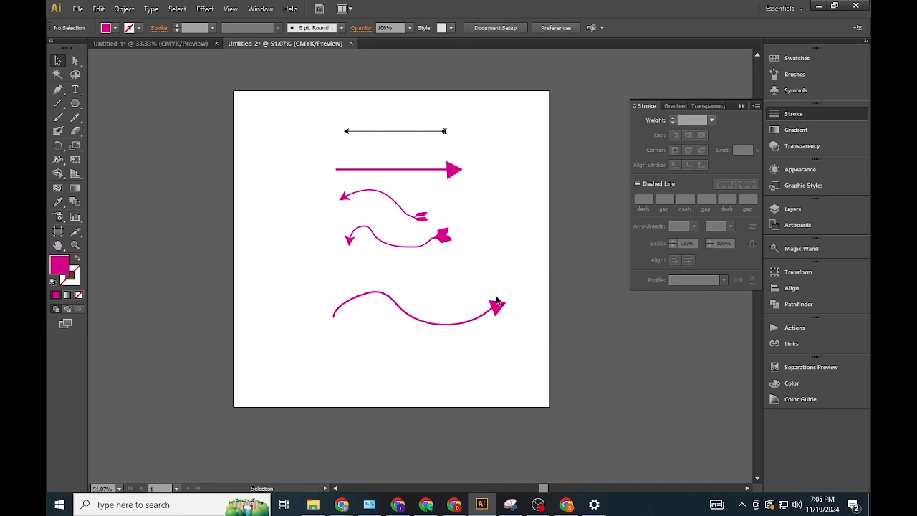
click(498, 301)
drag(508, 292, 501, 309)
click(523, 326)
- Try to unite the brushed curve and the triangle into one shape, and undo it
drag(536, 281, 466, 359)
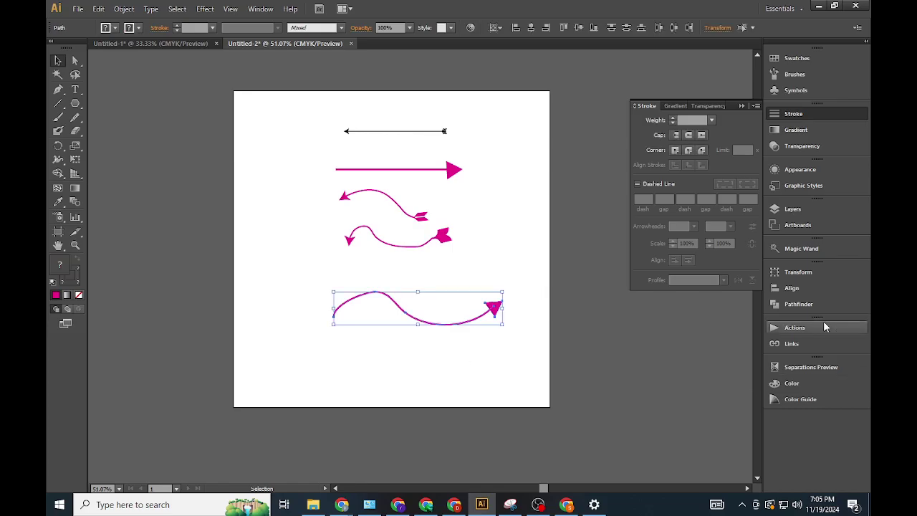
click(797, 304)
click(640, 290)
key(ctrl+z)
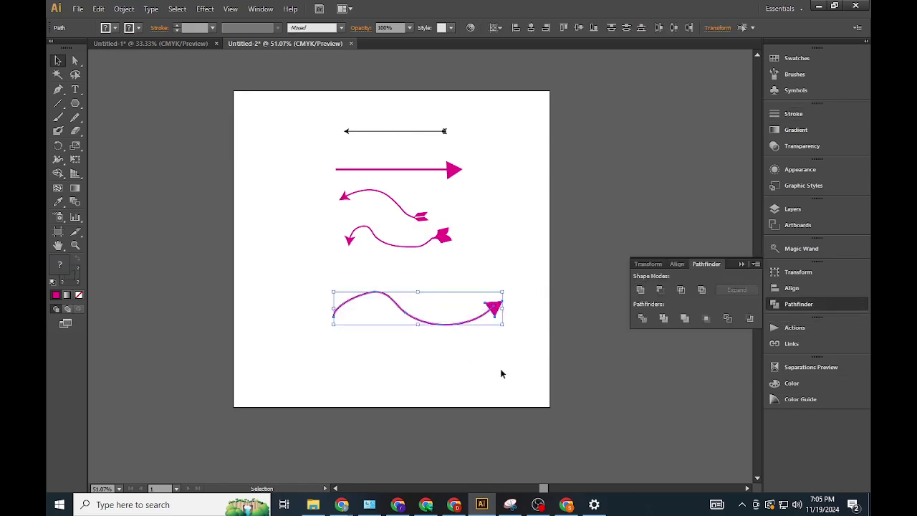
- Expand the brushed curve's appearance and unite it with the triangle into one shape
click(124, 8)
click(159, 143)
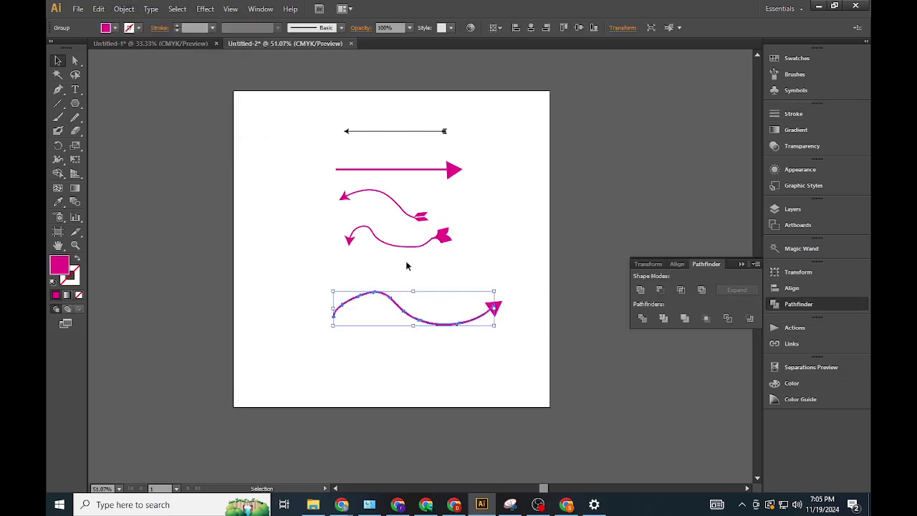
click(491, 322)
click(493, 311)
click(553, 346)
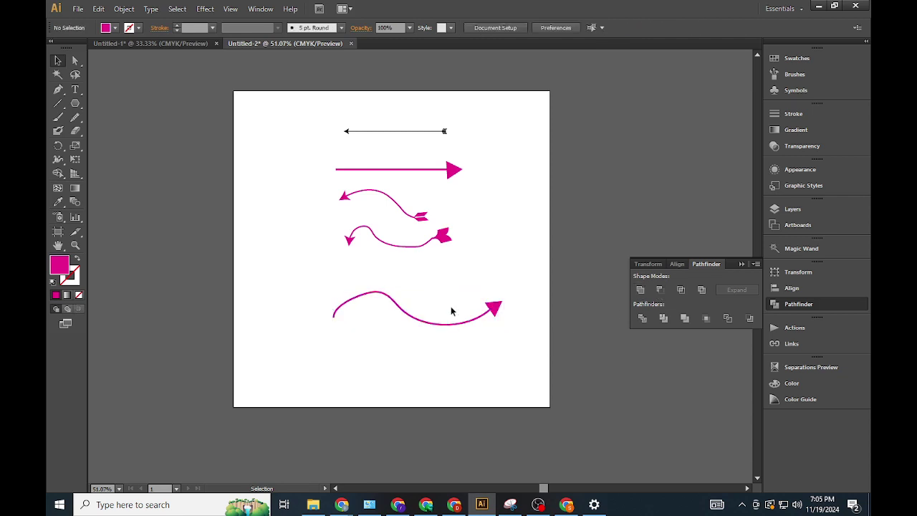
- Fill the united wavy arrow with green (C 64, M 0, Y 77, K 0)
click(452, 321)
double_click(60, 268)
click(651, 367)
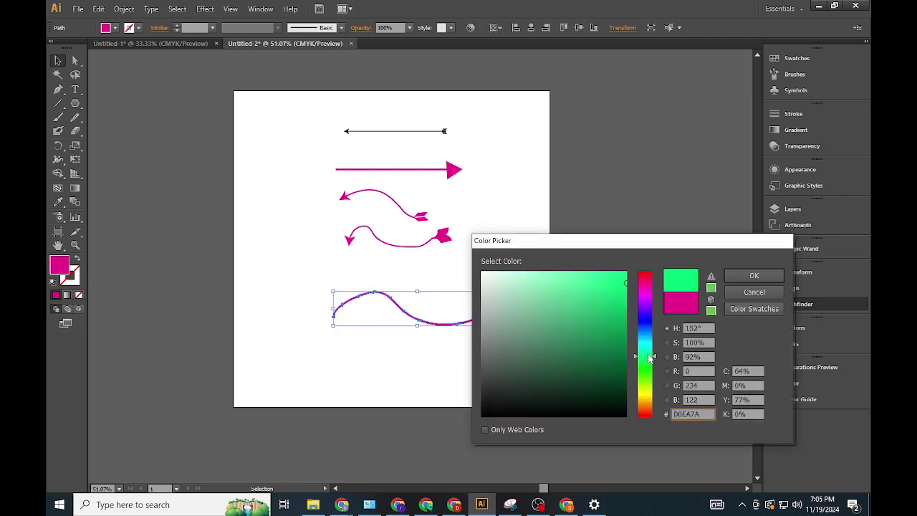
click(751, 276)
click(354, 272)
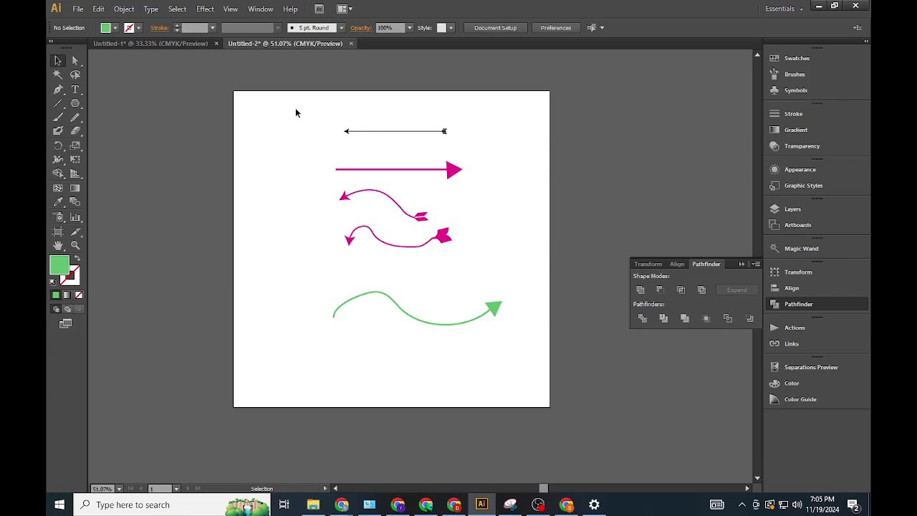
- Select all five arrows and scale them down together to free the lower part of the artboard
drag(295, 113, 440, 272)
click(462, 323)
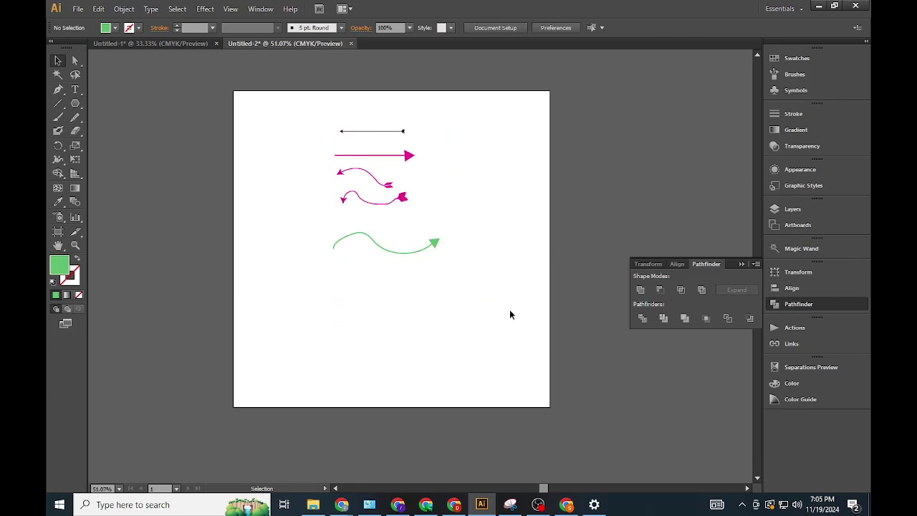
click(59, 105)
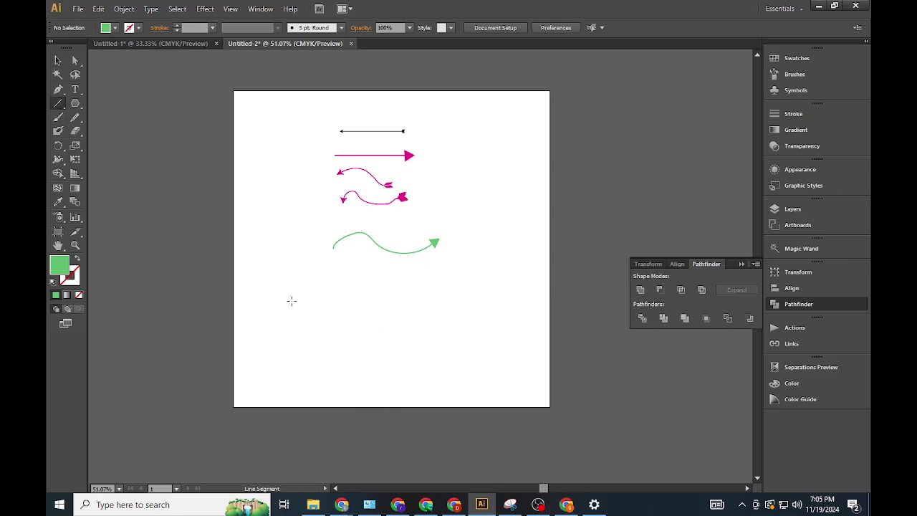
- Show the document's symbols and open the Arrows symbol library
click(259, 10)
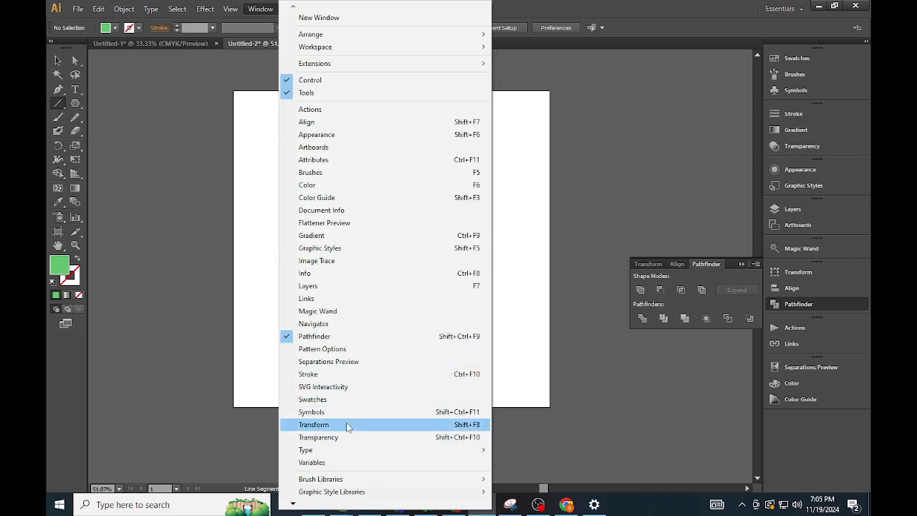
click(328, 415)
click(756, 52)
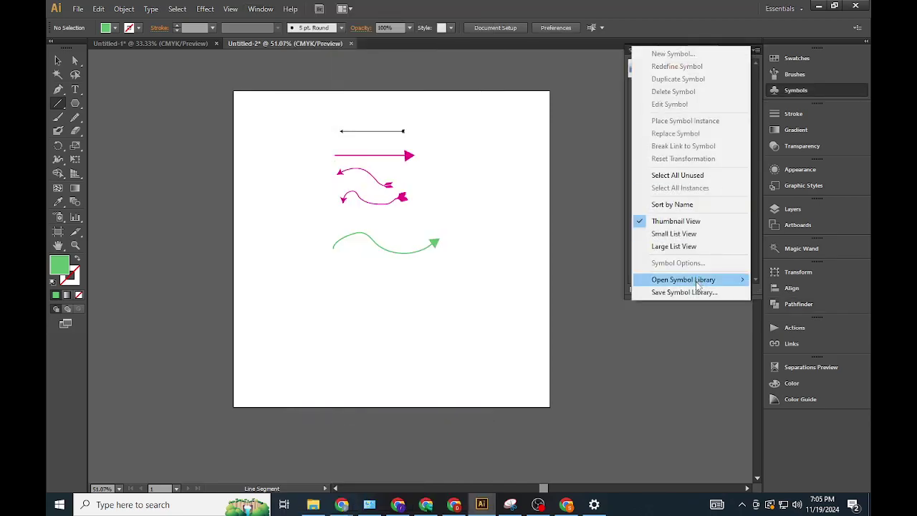
mouse_move(684, 281)
click(781, 147)
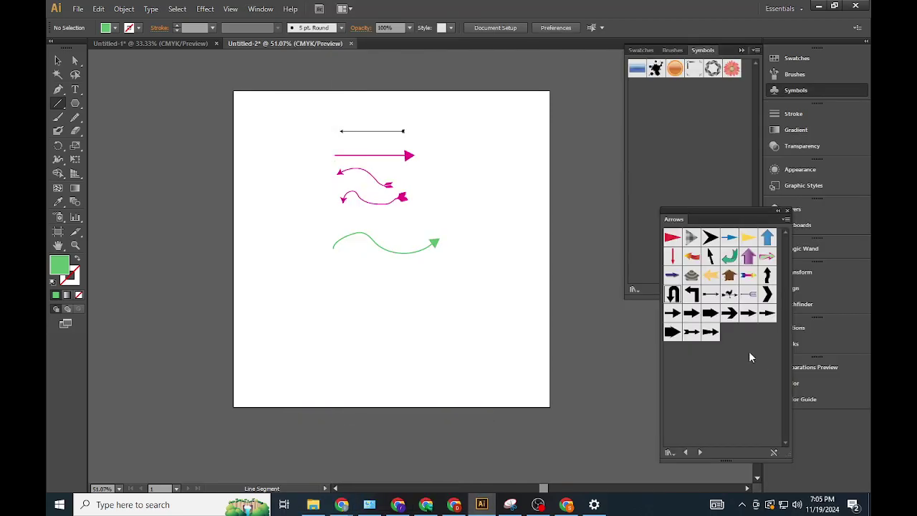
- Place the green curved ribbon symbol Arrow 10 large in the lower artboard and rotate it clockwise
drag(637, 88, 502, 365)
click(56, 62)
drag(501, 219, 548, 263)
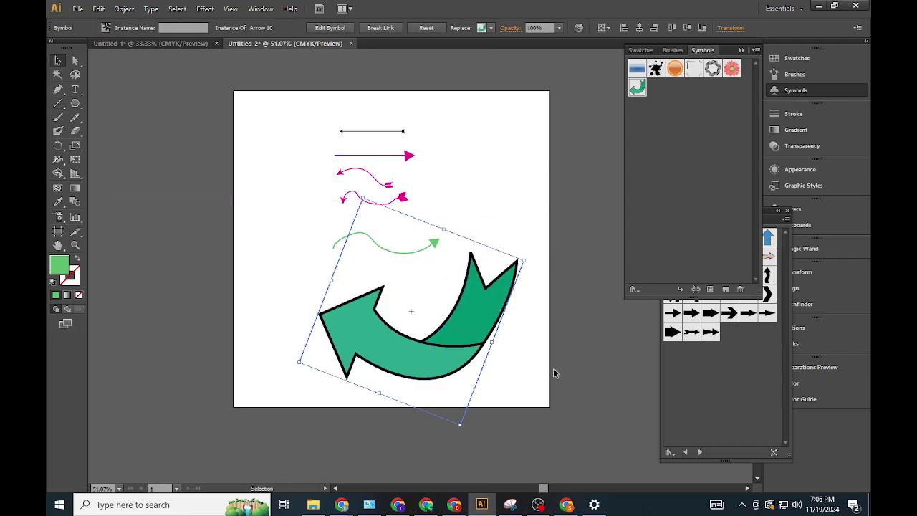
- Expand the placed arrow symbol into editable shapes
click(98, 8)
mouse_move(124, 8)
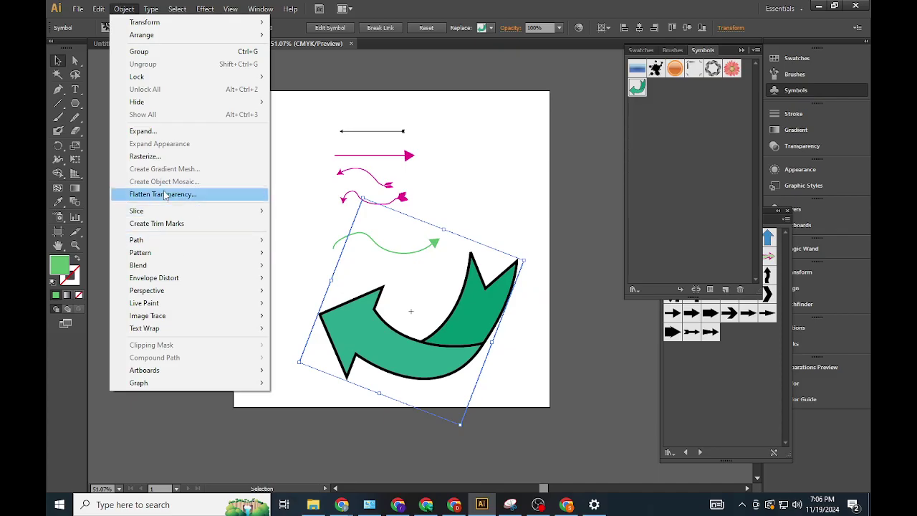
click(147, 131)
click(435, 324)
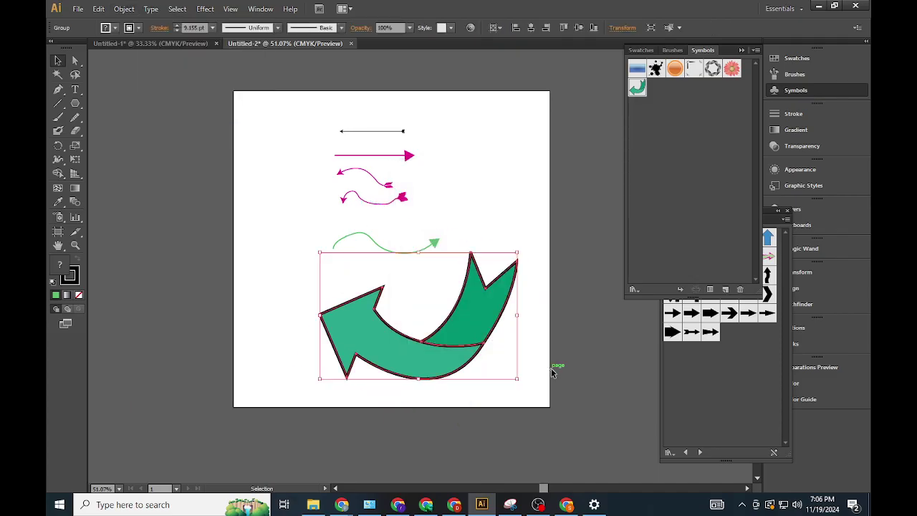
- Remove the ribbon arrow's black outline and fill it with blue (C 85.88, M 72.94, Y 0, K 0)
click(79, 294)
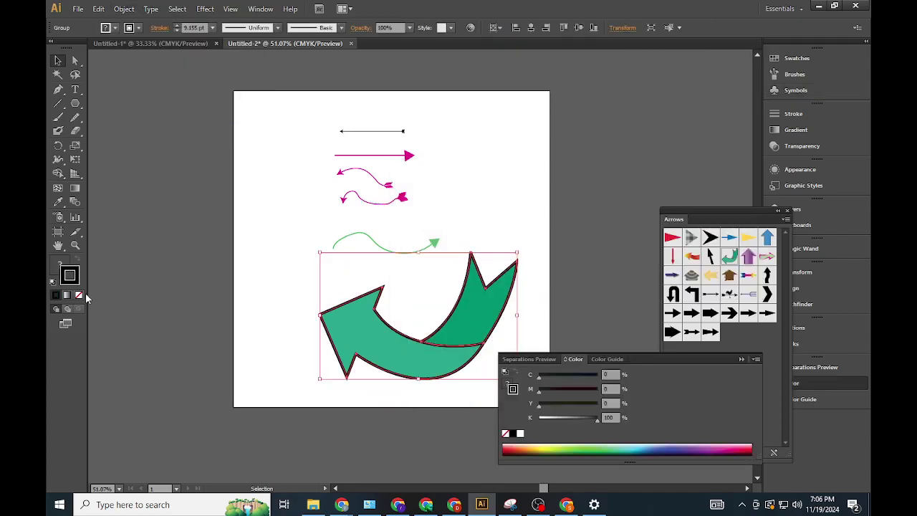
click(50, 264)
click(577, 449)
click(660, 445)
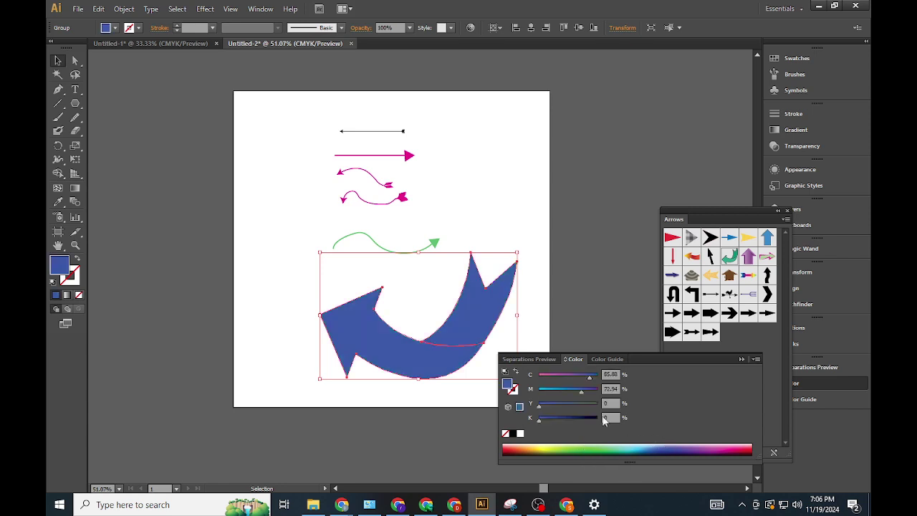
- Darken the ribbon arrow's tail section alone by setting its fill's K value to 49%
key(a)
click(469, 328)
drag(557, 422, 568, 420)
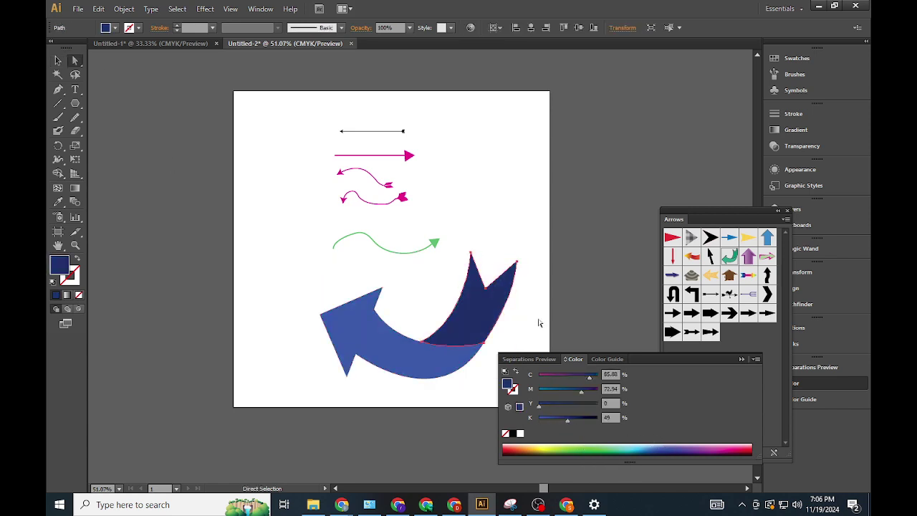
click(539, 323)
- Enlarge the five thin arrows together and move them to the upper-left area of the artboard
click(57, 60)
drag(293, 103, 445, 250)
drag(440, 192, 492, 198)
drag(444, 281, 437, 285)
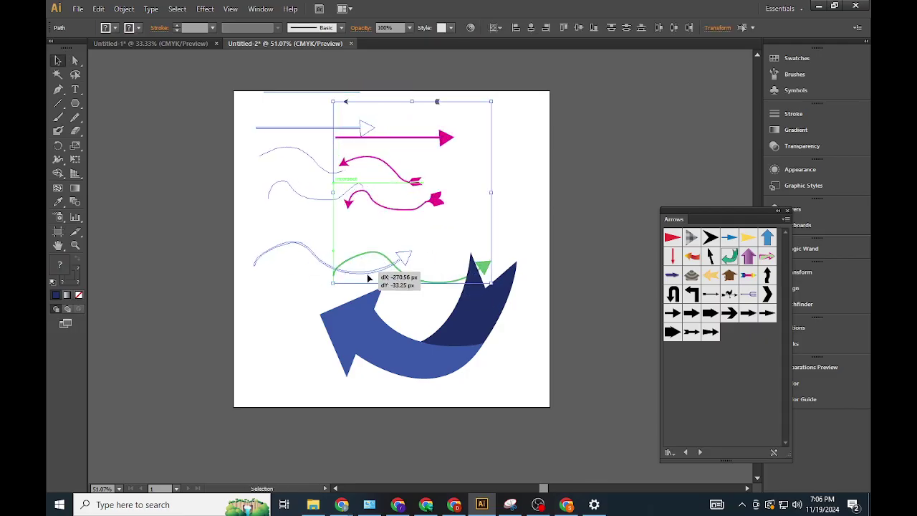
drag(368, 278, 368, 278)
- Move the black line arrow down inside the artboard, just above the straight magenta arrow
drag(392, 86, 246, 112)
drag(301, 93, 301, 111)
click(400, 124)
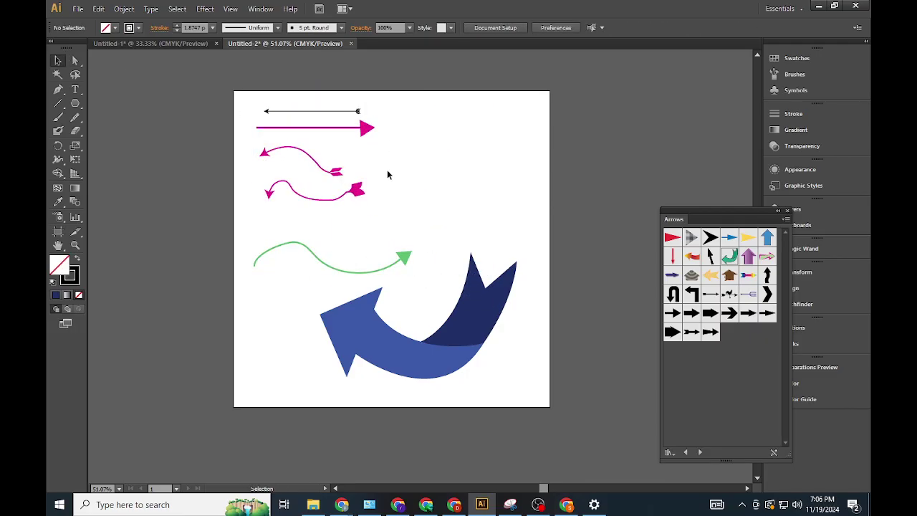
click(538, 504)
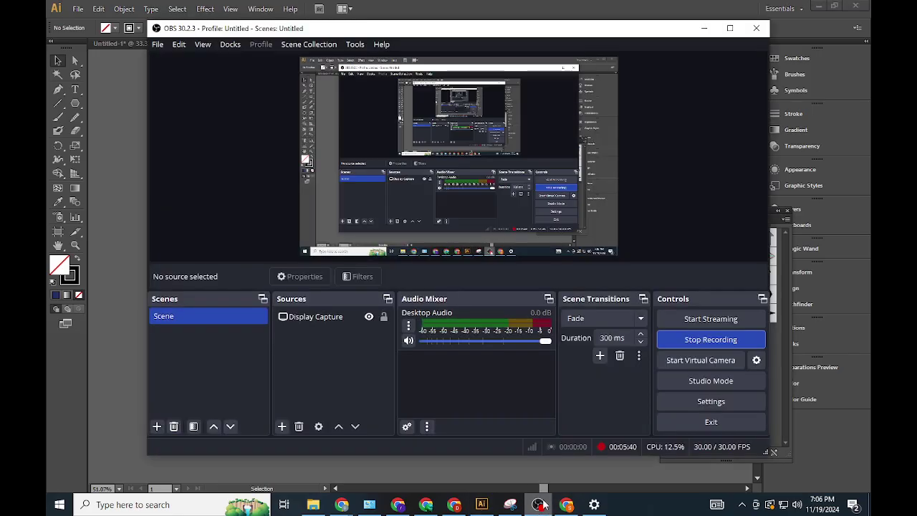